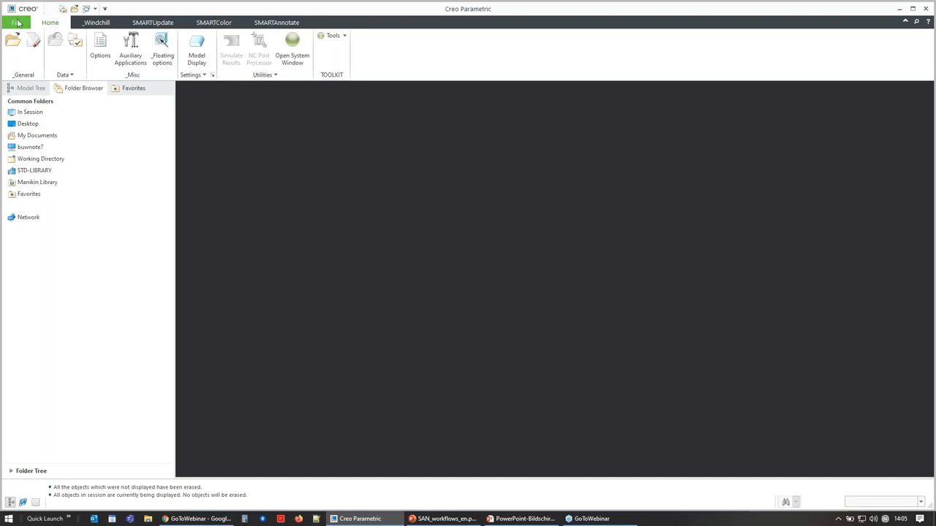
- Start a new drawing named webinar2021
{"action": "left_click", "coordinate": [16, 22]}
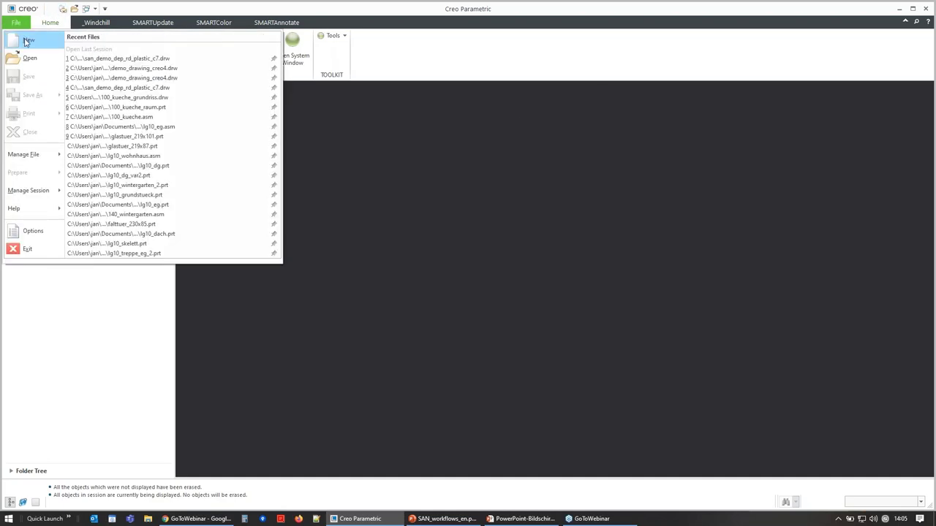
{"action": "left_click", "coordinate": [27, 42]}
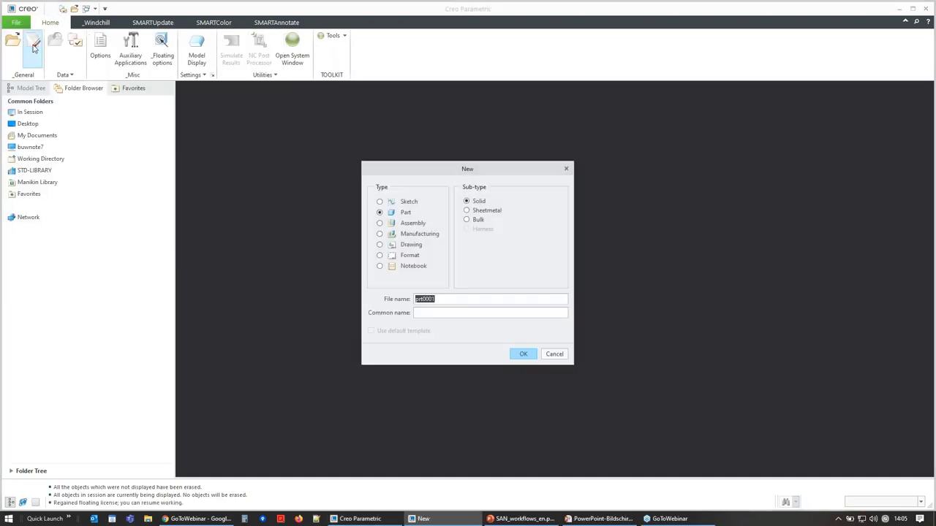
{"action": "left_click", "coordinate": [379, 245]}
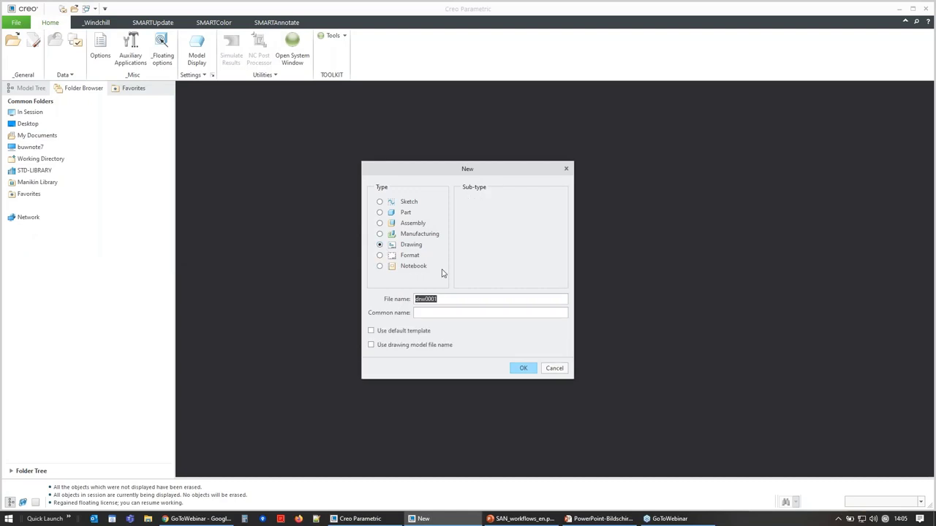
{"action": "type", "text": "webinar2021"}
{"action": "left_click", "coordinate": [524, 369]}
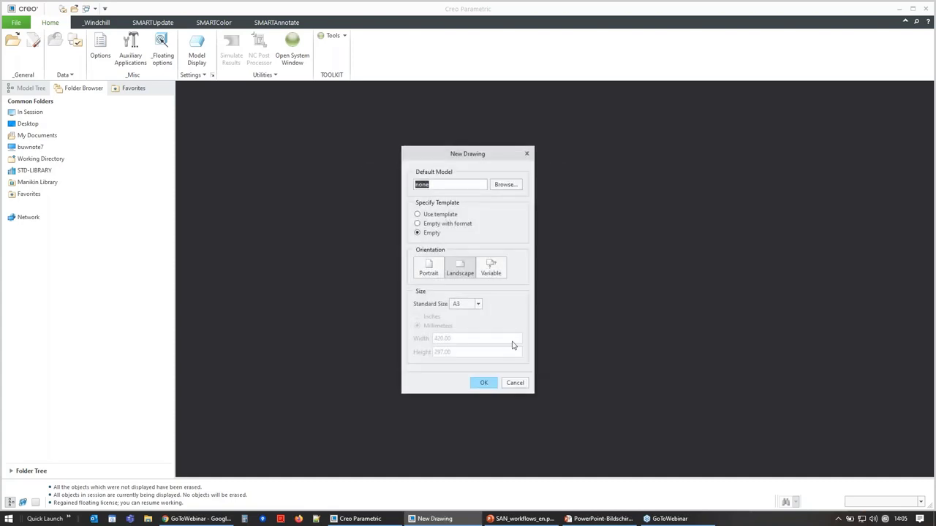
- Create the drawing with san_demo_dep_rd_plastic.prt as default model on an empty A3 landscape sheet
{"action": "left_click", "coordinate": [498, 188]}
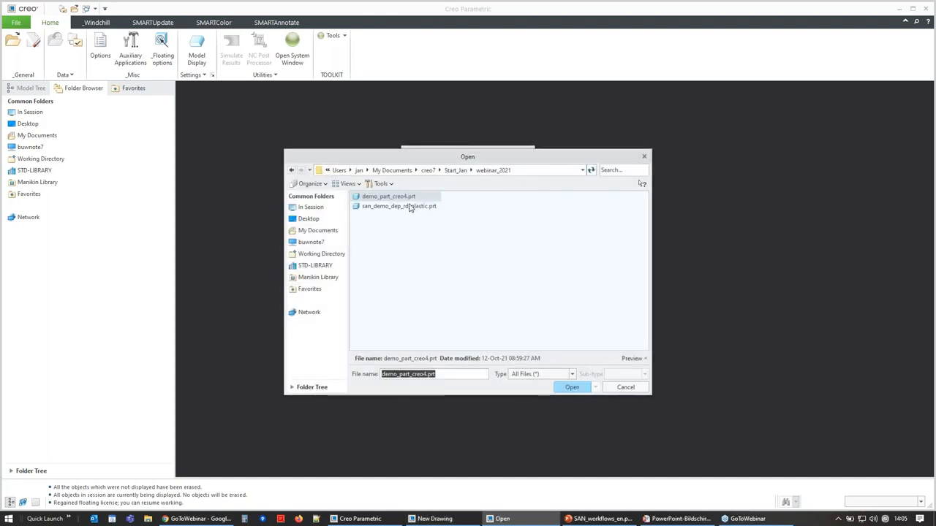
{"action": "left_click", "coordinate": [410, 207]}
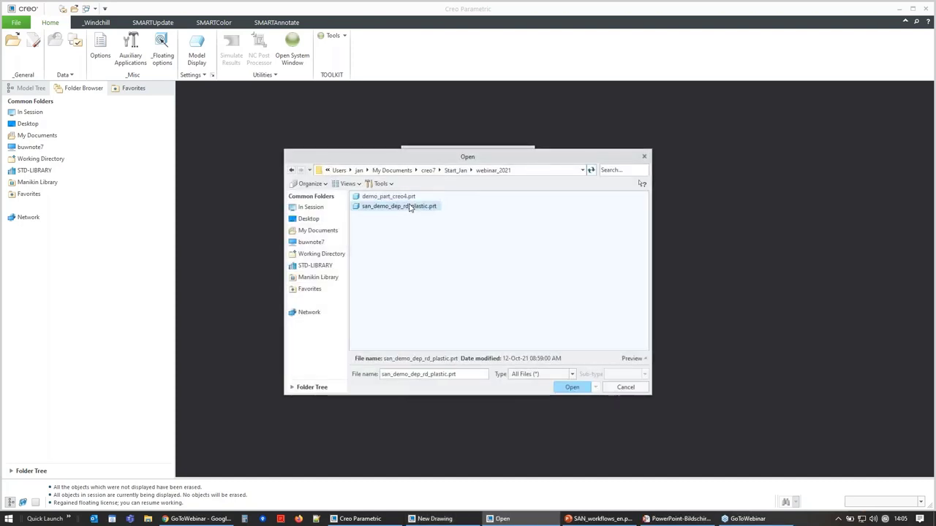
{"action": "left_click", "coordinate": [571, 387]}
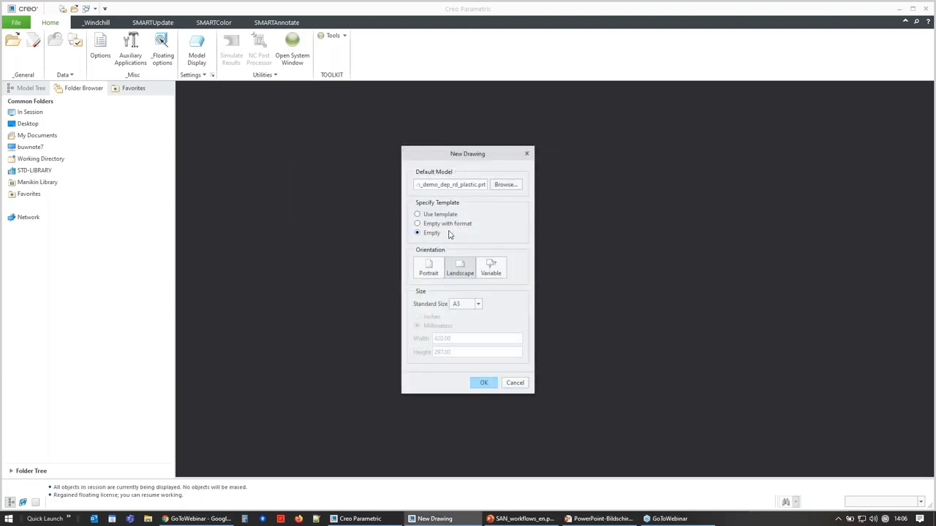
{"action": "left_click", "coordinate": [480, 305]}
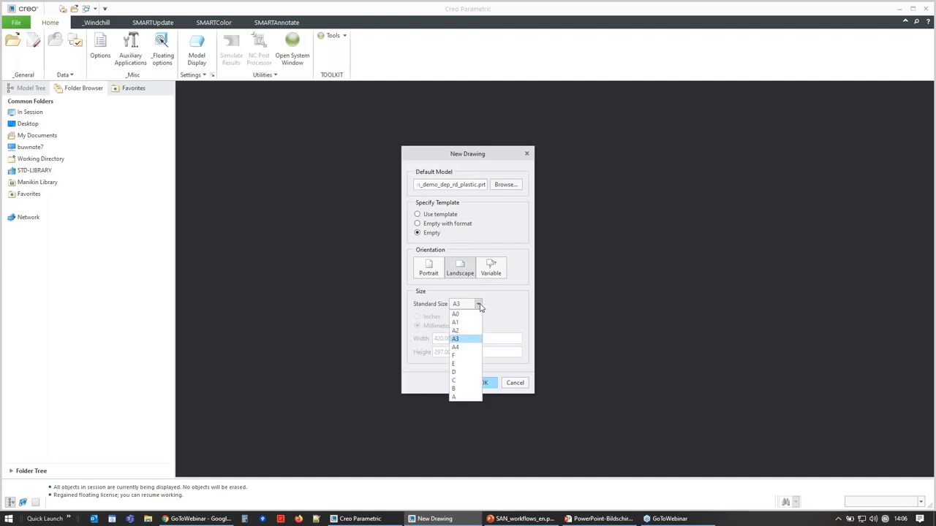
{"action": "left_click", "coordinate": [479, 306]}
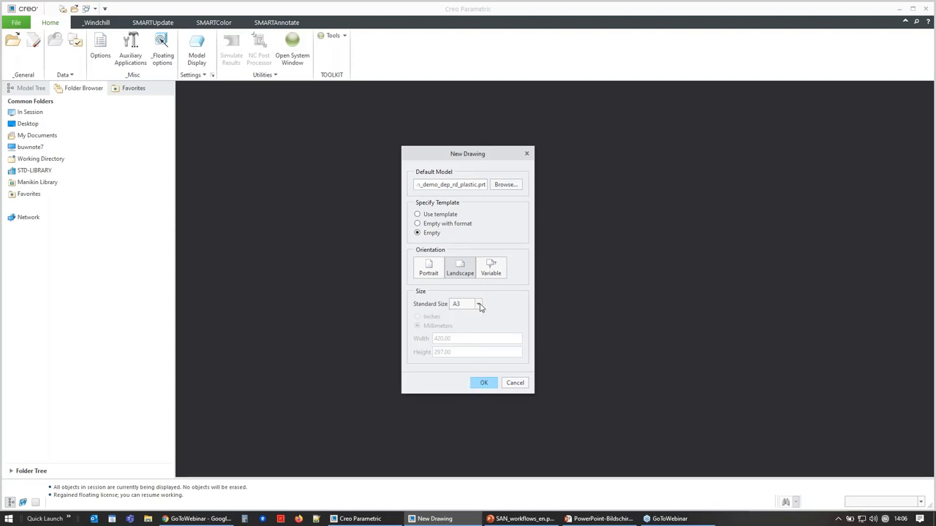
{"action": "left_click", "coordinate": [486, 384]}
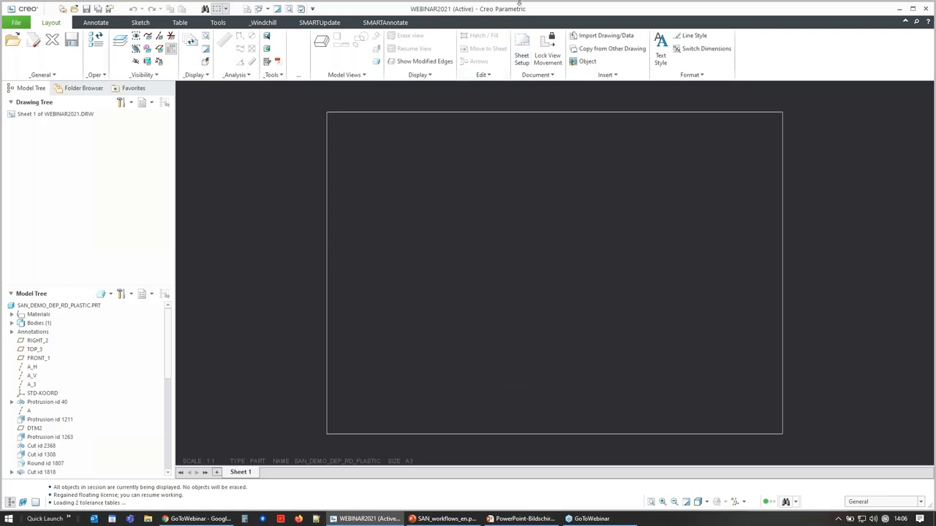
- Insert a general view of the part near the sheet's centre, using No Combined State and the default view settings
{"action": "left_click", "coordinate": [322, 41]}
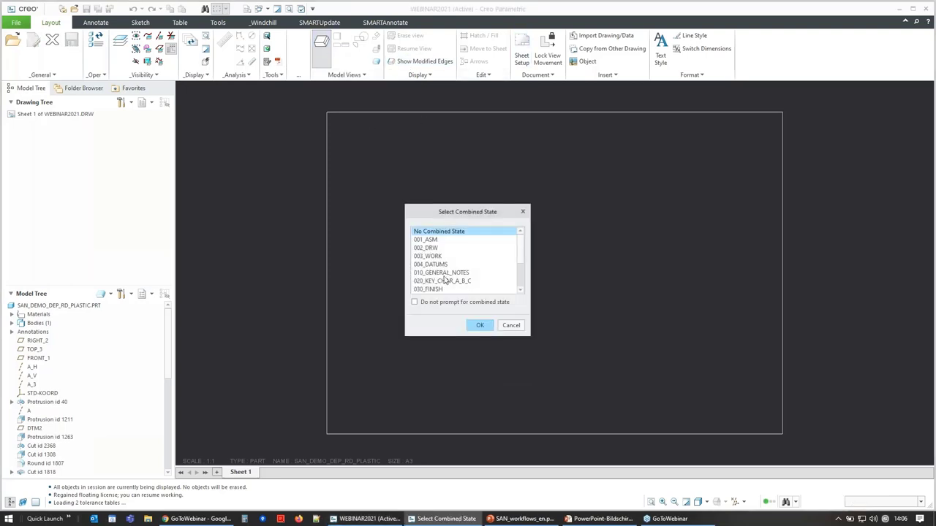
{"action": "left_click", "coordinate": [480, 326]}
{"action": "left_click", "coordinate": [497, 281]}
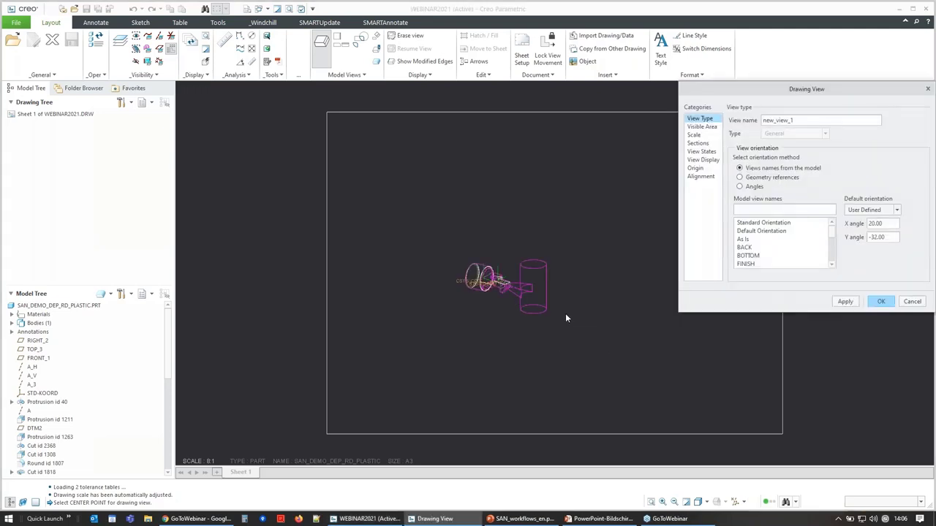
{"action": "left_click", "coordinate": [881, 302]}
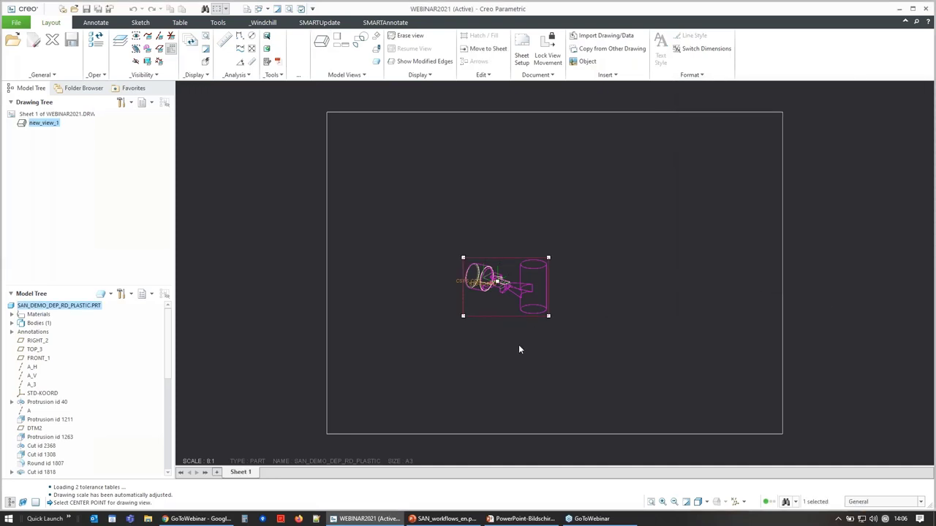
- Open the SMARTAnnotate annotation dialog for the drawing and check which additional languages can be chosen
{"action": "left_click", "coordinate": [397, 23]}
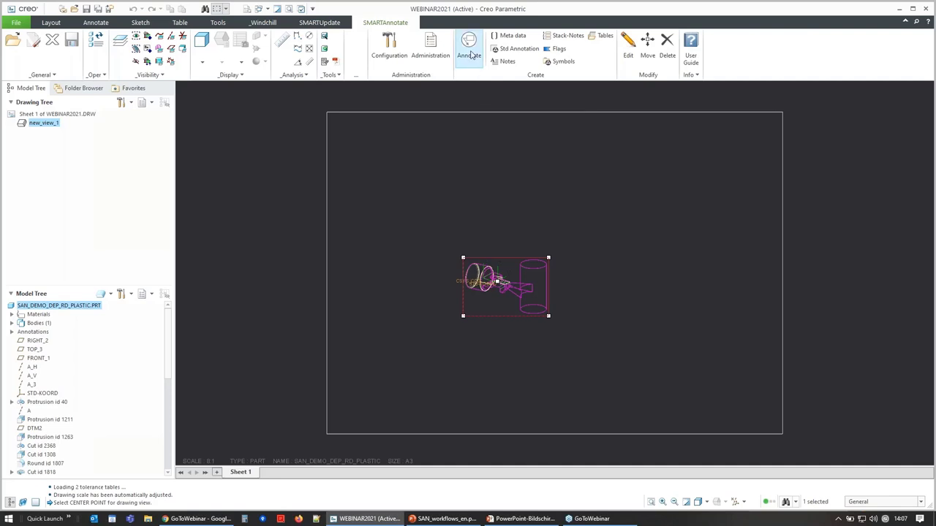
{"action": "left_click", "coordinate": [471, 56]}
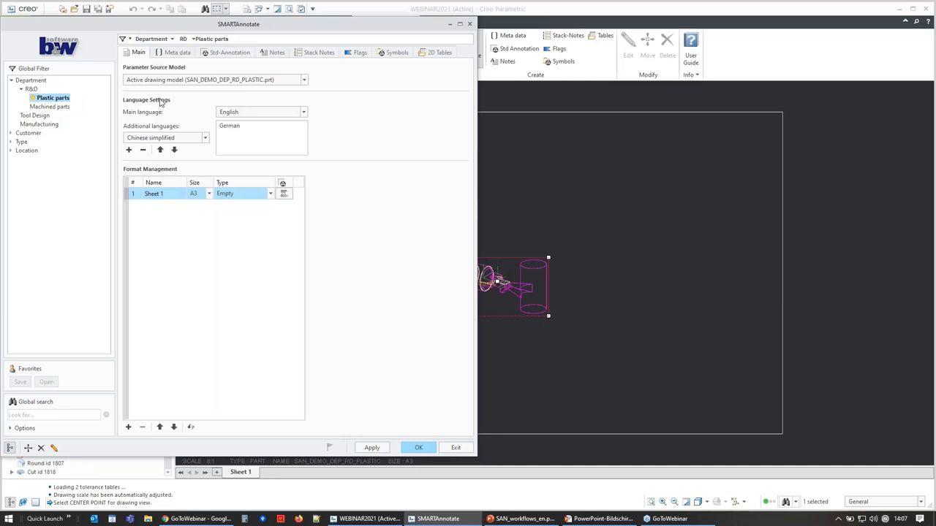
{"action": "mouse_move", "coordinate": [290, 82]}
{"action": "left_click", "coordinate": [206, 139]}
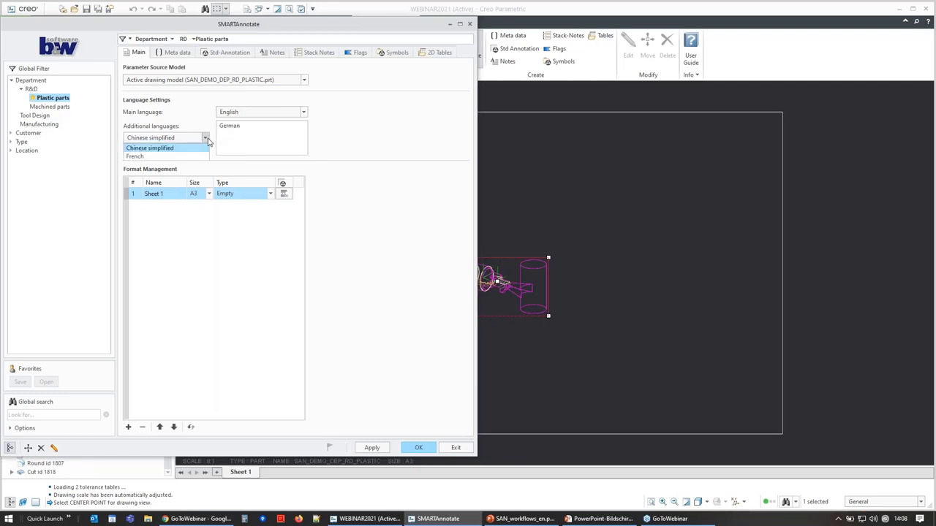
{"action": "left_click", "coordinate": [332, 126]}
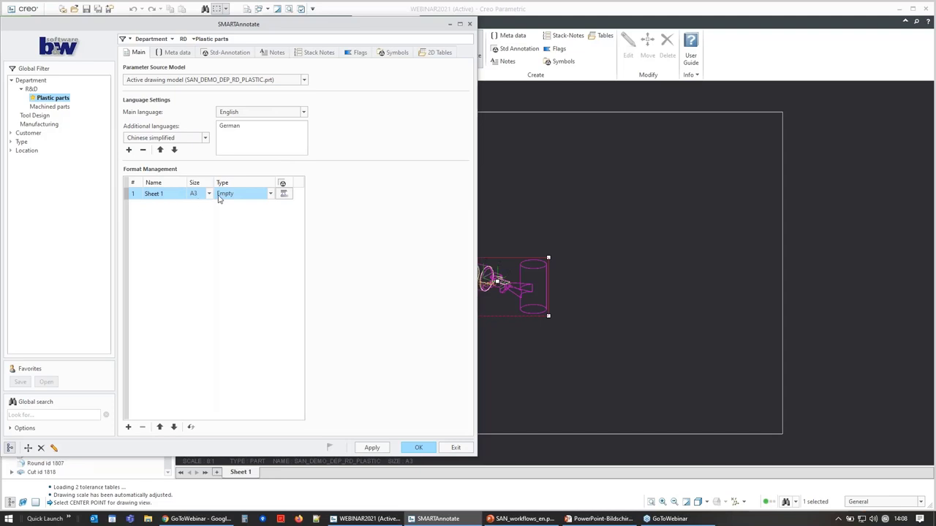
- Set Sheet 1's format type to RD_Default, keeping the Blue company logo and the First angle (ISO) projection method
{"action": "left_click", "coordinate": [271, 195]}
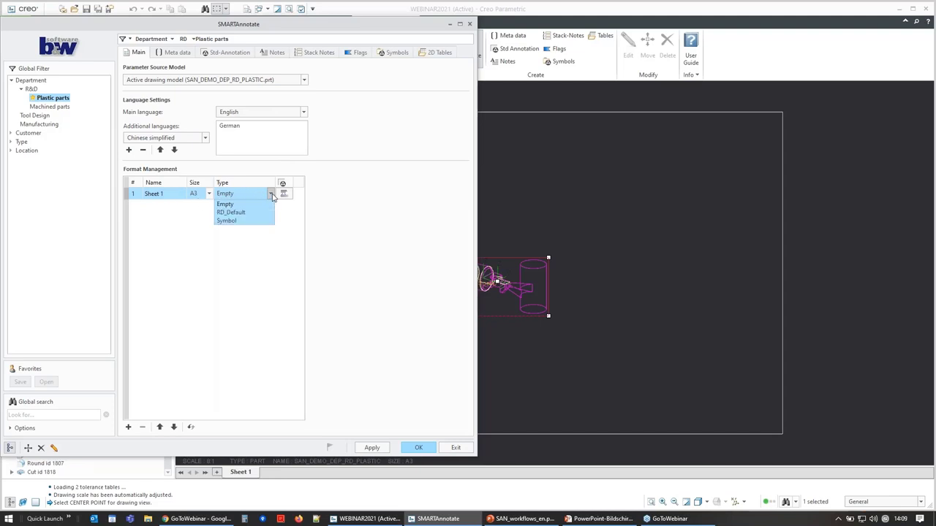
{"action": "left_click", "coordinate": [246, 213]}
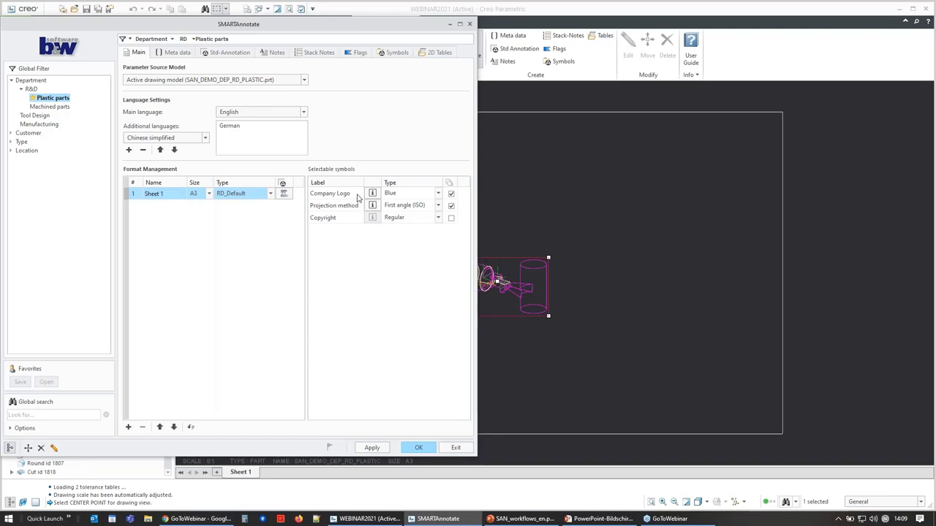
{"action": "left_click", "coordinate": [439, 194]}
{"action": "left_click", "coordinate": [441, 196]}
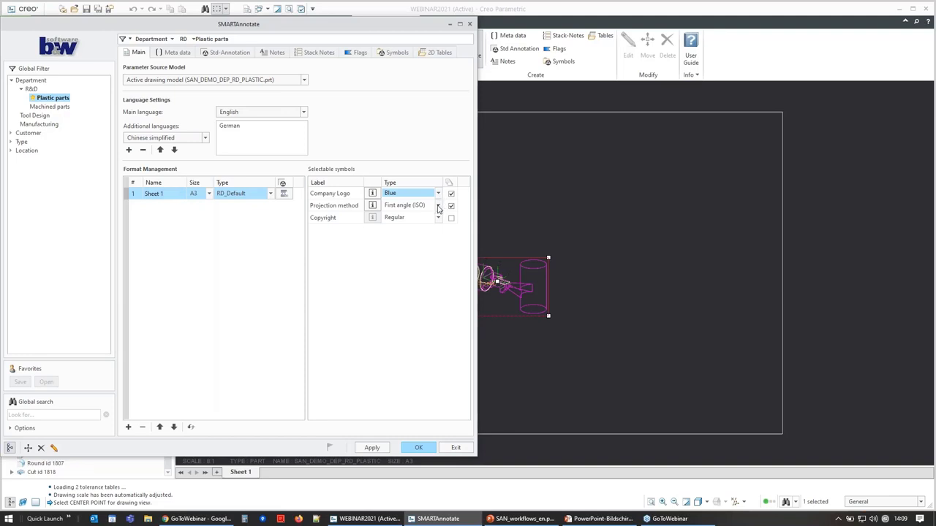
{"action": "left_click", "coordinate": [438, 207]}
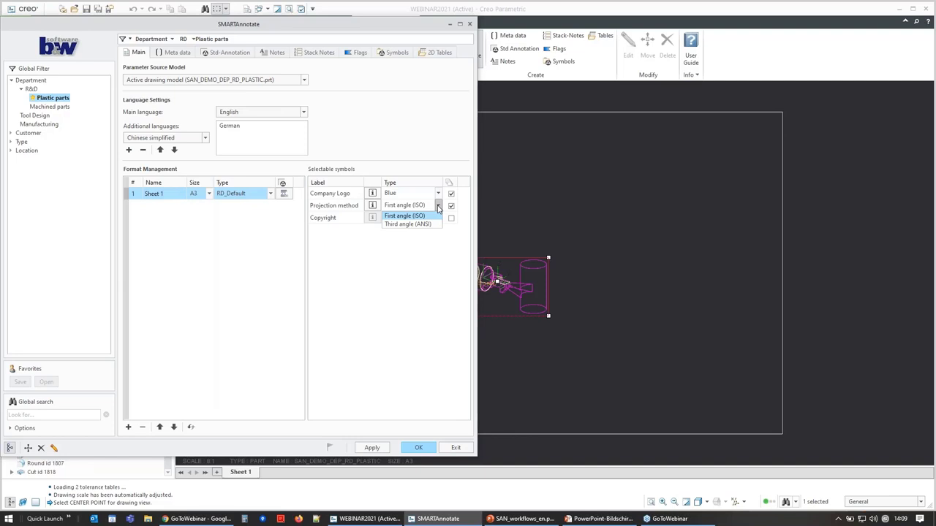
{"action": "left_click", "coordinate": [438, 207]}
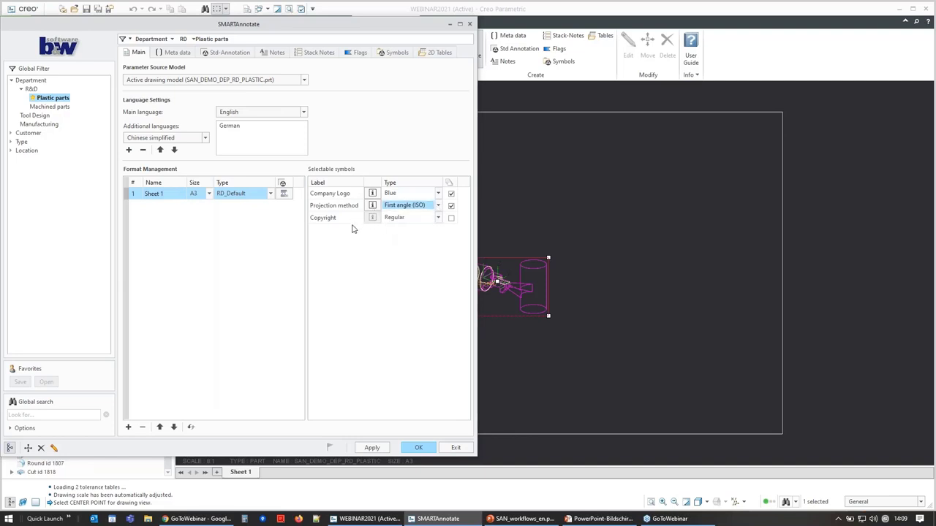
- Review the standard annotations assigned to Sheet 1 and apply the format to the drawing
{"action": "left_click", "coordinate": [284, 194]}
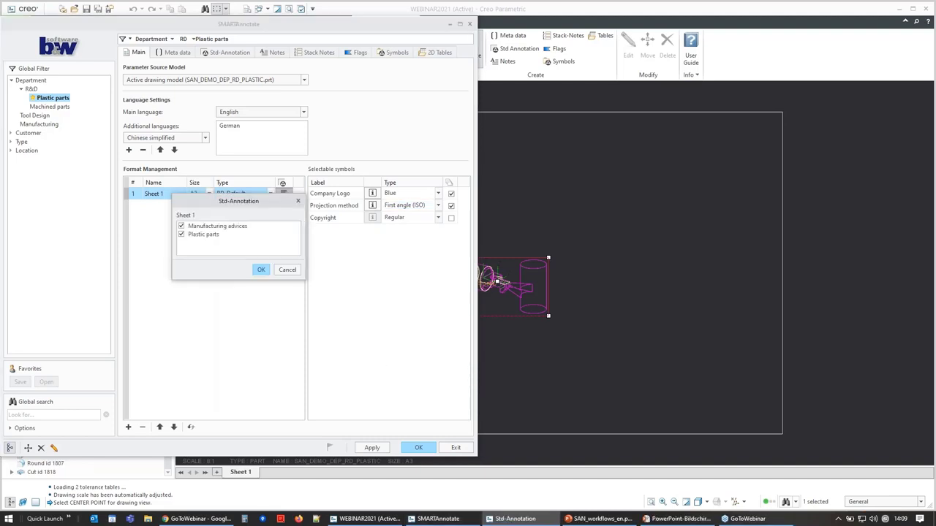
{"action": "left_click", "coordinate": [286, 269]}
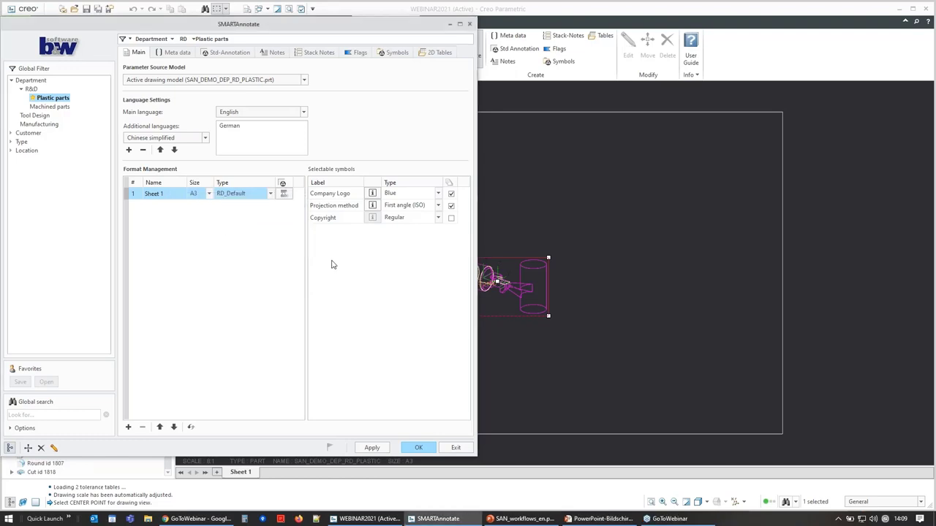
{"action": "left_click", "coordinate": [376, 449]}
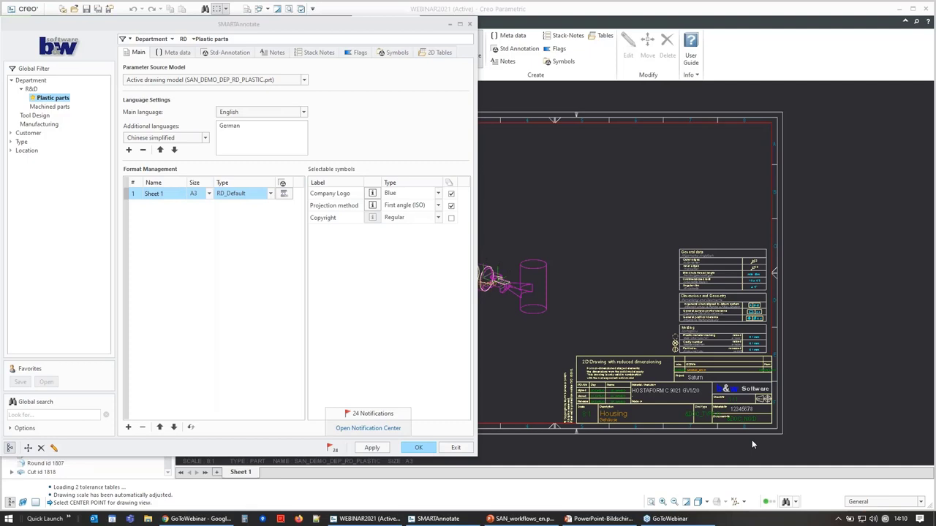
- Create the missing meta data parameters and set their required designations
{"action": "scroll", "coordinate": [751, 443], "scroll_direction": "up", "scroll_amount": 1}
{"action": "scroll", "coordinate": [753, 443], "scroll_direction": "up", "scroll_amount": 1}
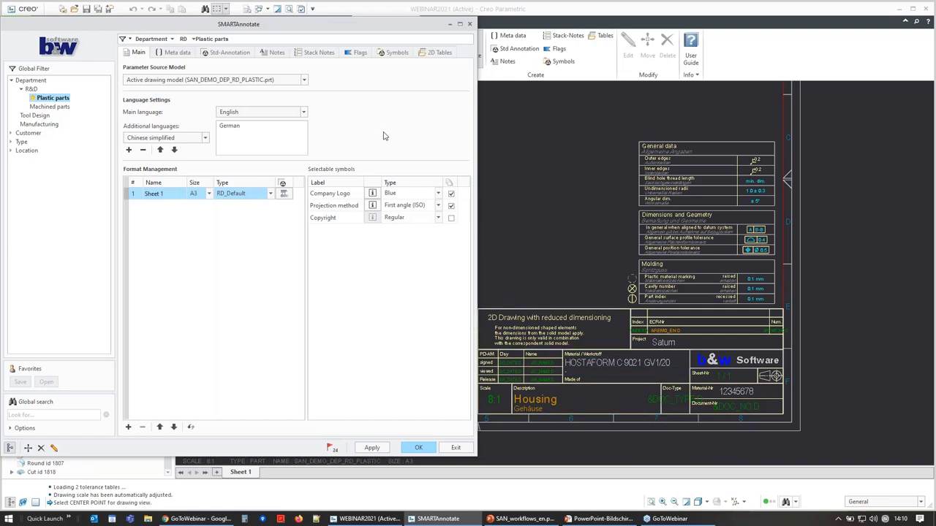
{"action": "left_click", "coordinate": [176, 54]}
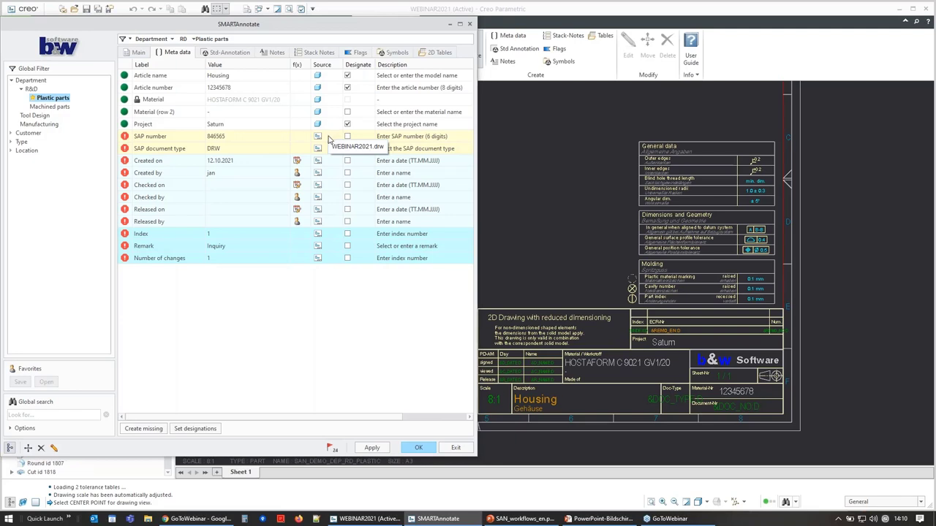
{"action": "left_click", "coordinate": [144, 429]}
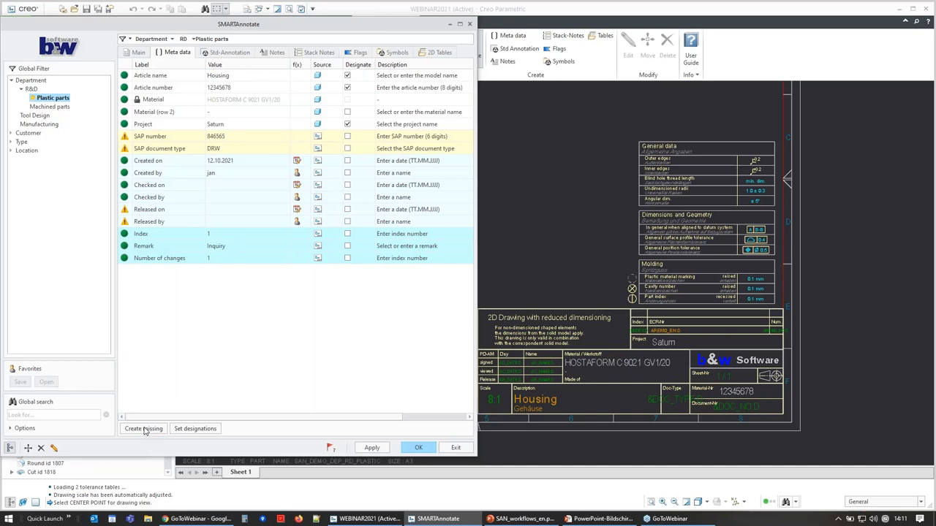
{"action": "left_click", "coordinate": [195, 429]}
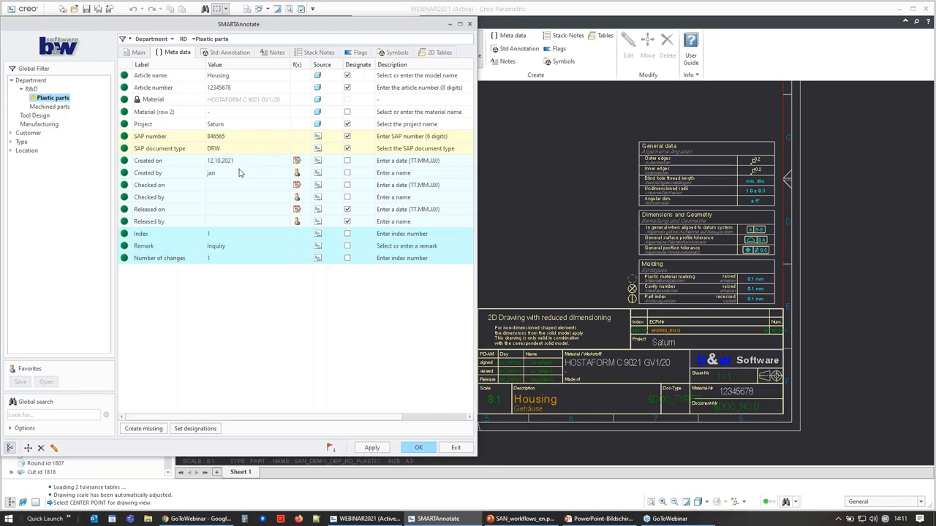
- Fill in the Checked on date and Checked by name automatically and apply the meta data to the drawing
{"action": "left_click", "coordinate": [296, 185]}
{"action": "left_click", "coordinate": [296, 197]}
{"action": "left_click", "coordinate": [374, 448]}
- Set the blind hole thread length in the Plastic parts standard annotation to max. dim. and apply it to the drawing
{"action": "left_click", "coordinate": [238, 58]}
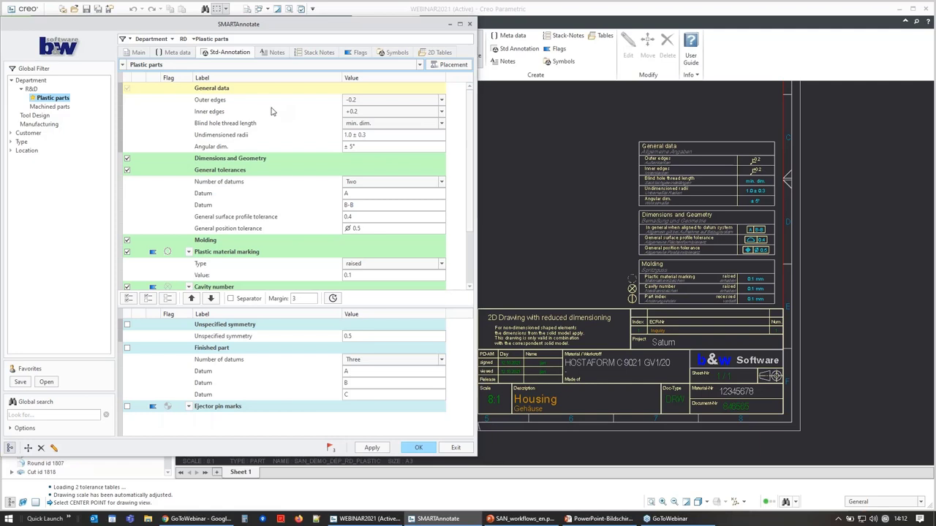
{"action": "left_click", "coordinate": [373, 125]}
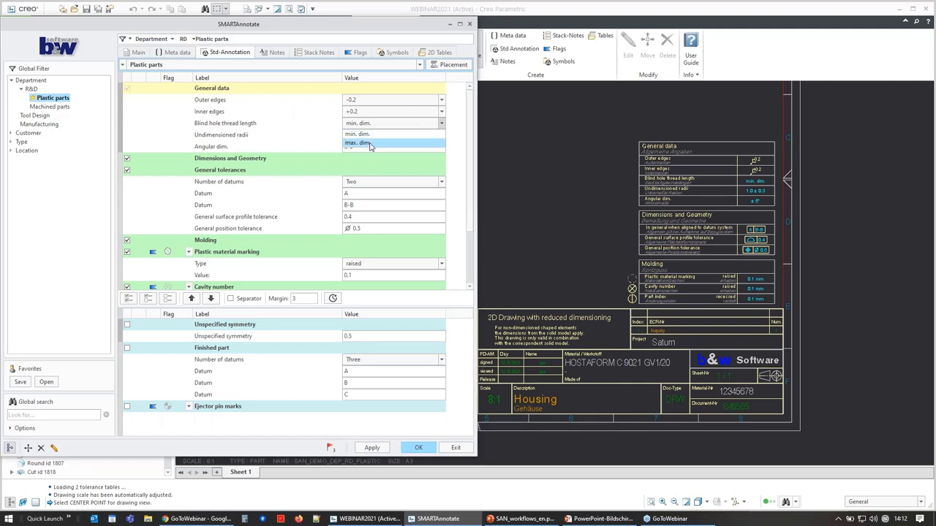
{"action": "left_click", "coordinate": [371, 144]}
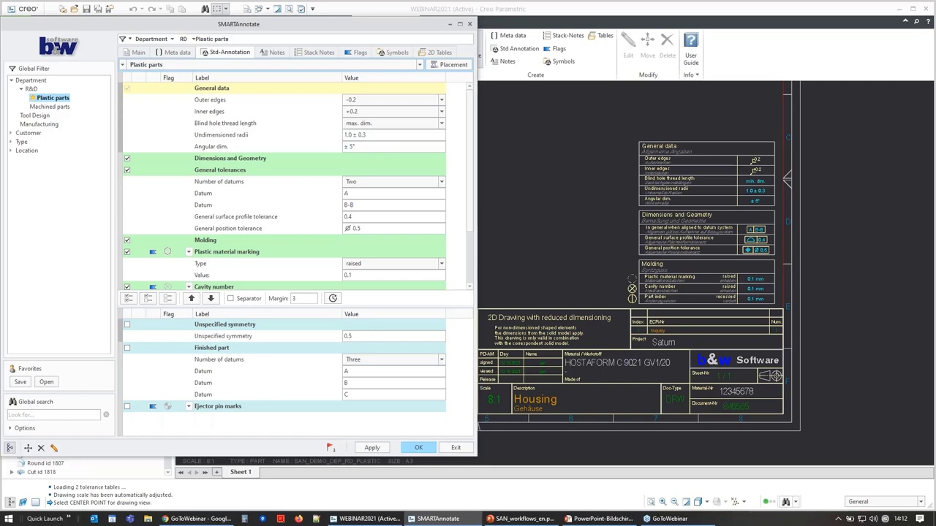
{"action": "left_click", "coordinate": [373, 448]}
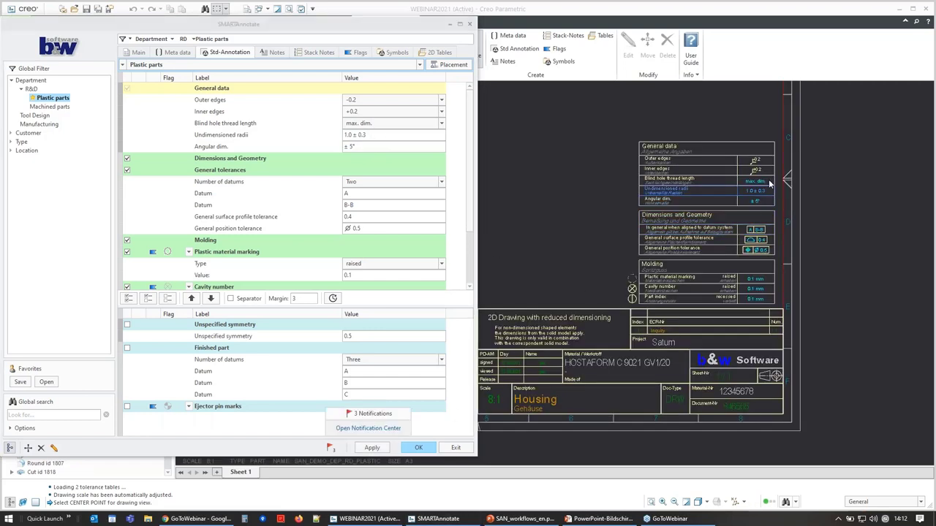
{"action": "scroll", "coordinate": [775, 183], "scroll_direction": "up", "scroll_amount": 3}
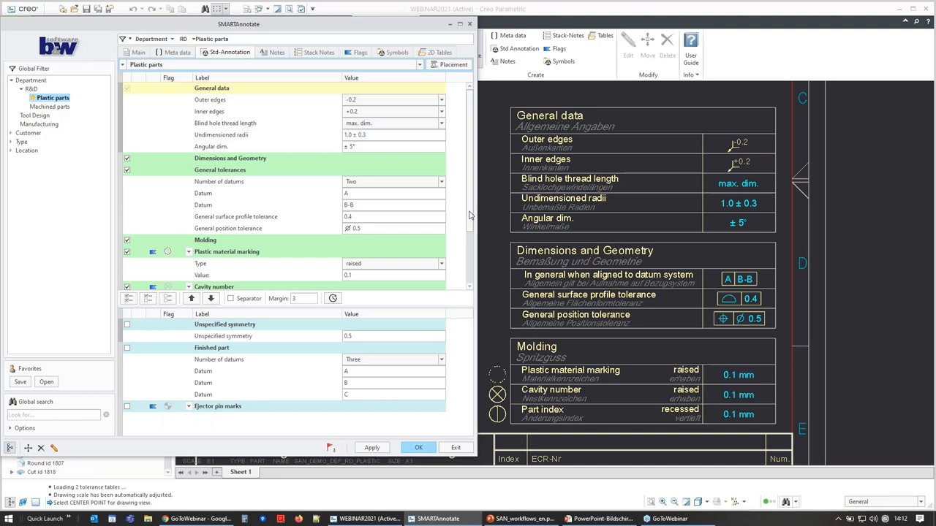
{"action": "scroll", "coordinate": [470, 215], "scroll_direction": "down", "scroll_amount": 2}
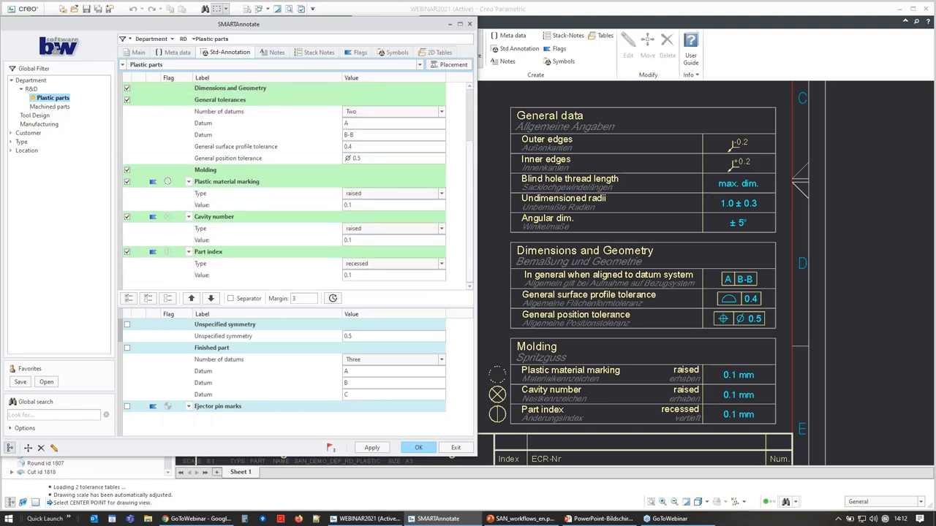
- Add the Ejector pin marks and Unspecified symmetry entries to the Plastic parts standard annotation and apply it to the drawing
{"action": "left_click", "coordinate": [127, 408]}
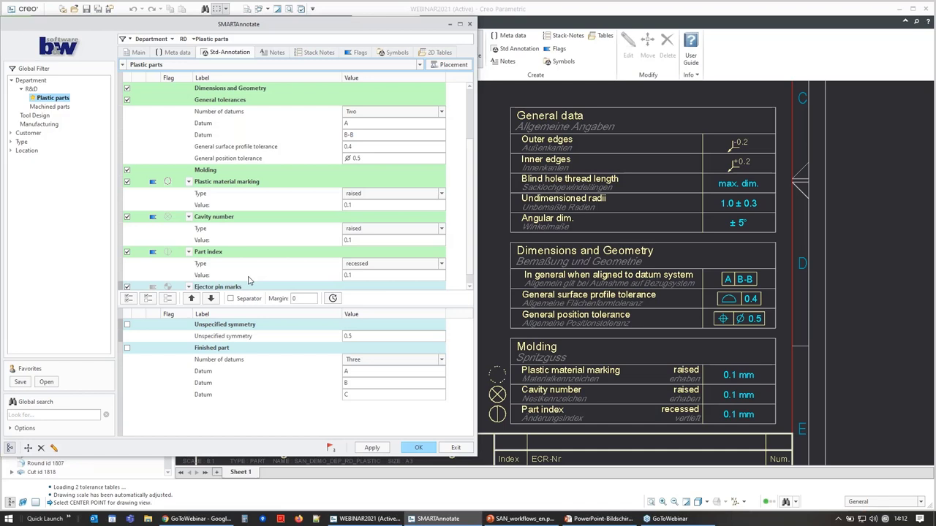
{"action": "scroll", "coordinate": [250, 278], "scroll_direction": "down", "scroll_amount": 1}
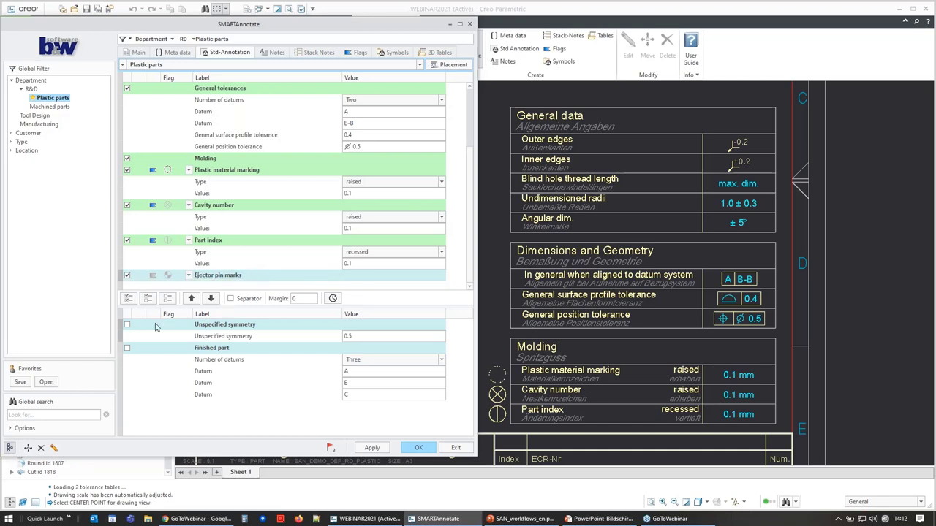
{"action": "left_click", "coordinate": [128, 325]}
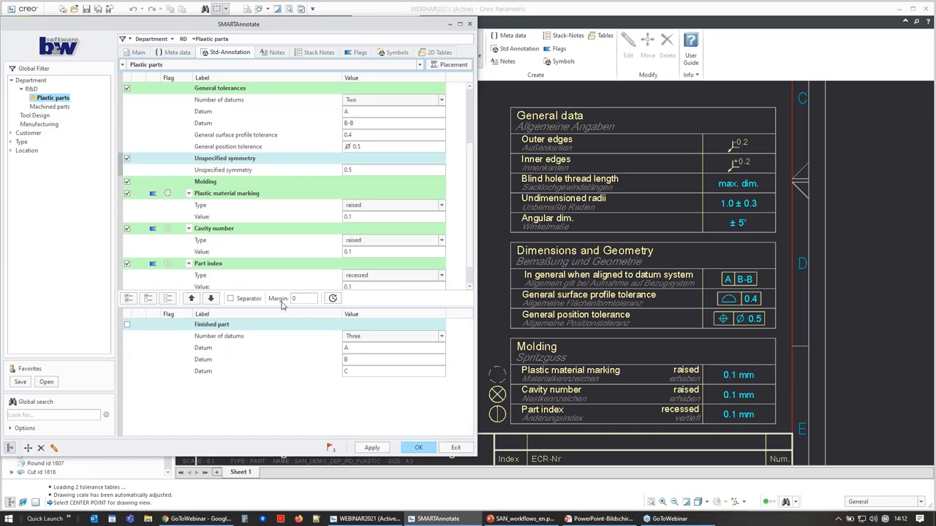
{"action": "left_click", "coordinate": [373, 449]}
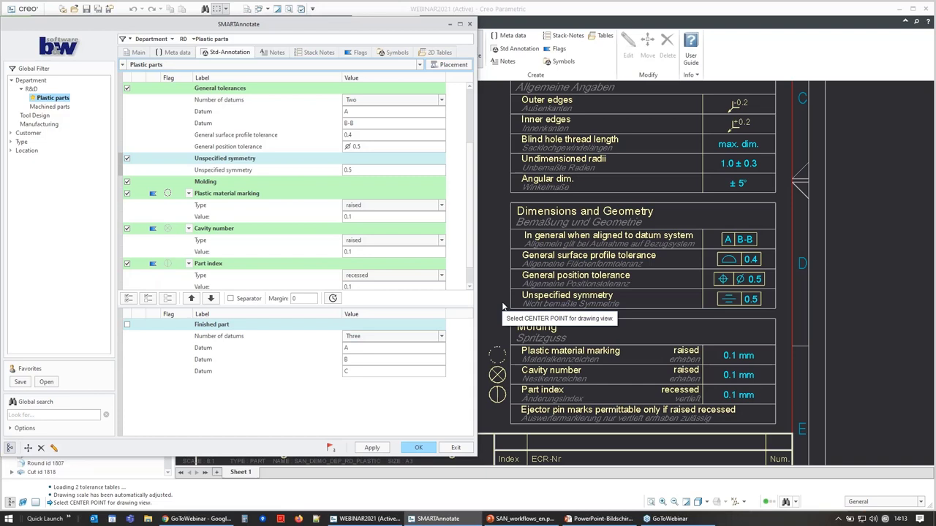
{"action": "scroll", "coordinate": [471, 274], "scroll_direction": "down", "scroll_amount": 1}
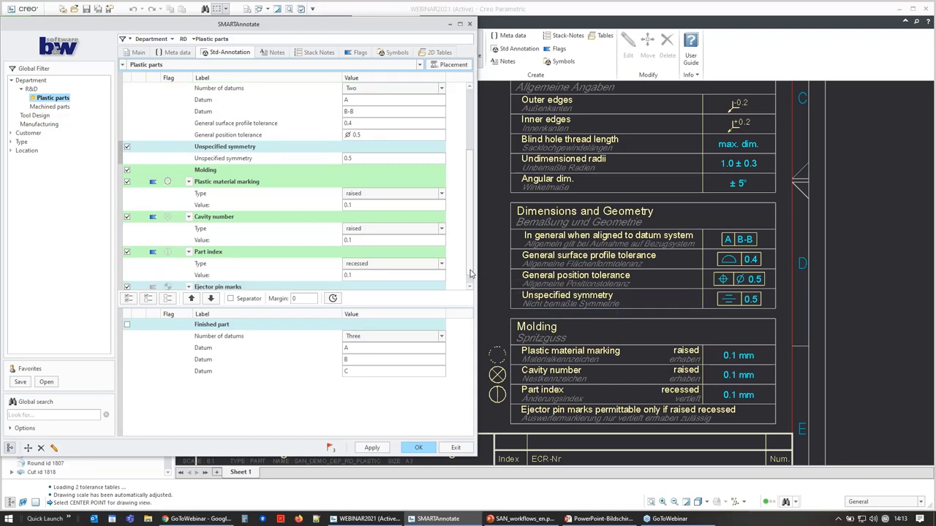
{"action": "scroll", "coordinate": [471, 275], "scroll_direction": "down", "scroll_amount": 1}
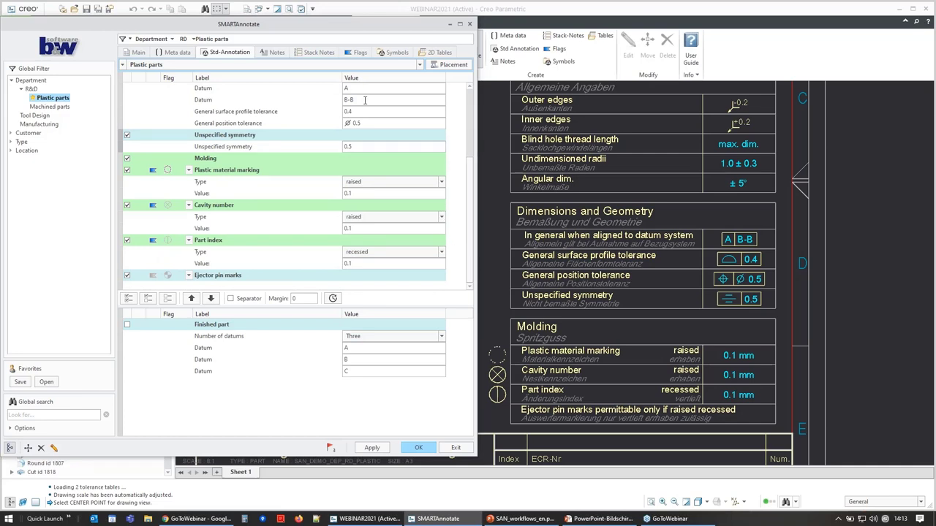
- Create the Visible surfaces note with an Ra value of 0.040 and place it freely on the sheet above the cylinder in the view
{"action": "left_click", "coordinate": [276, 53]}
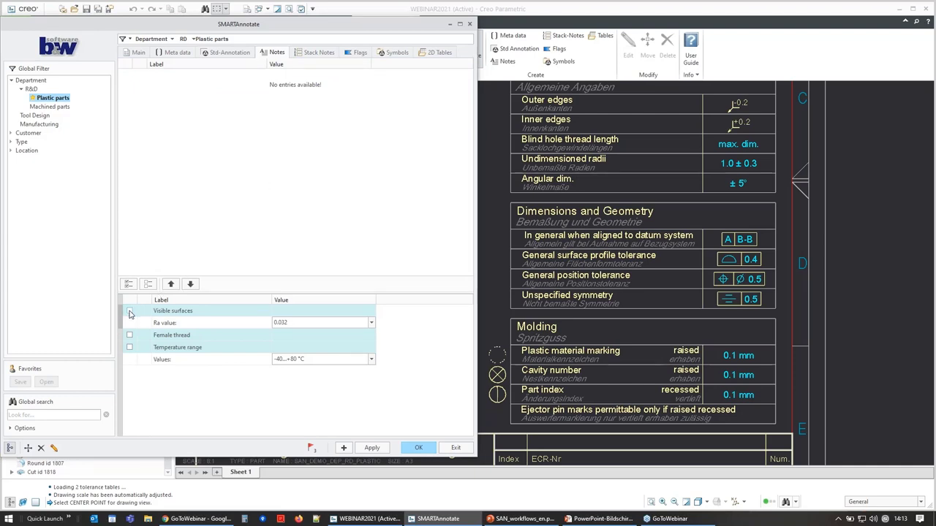
{"action": "left_click", "coordinate": [130, 313]}
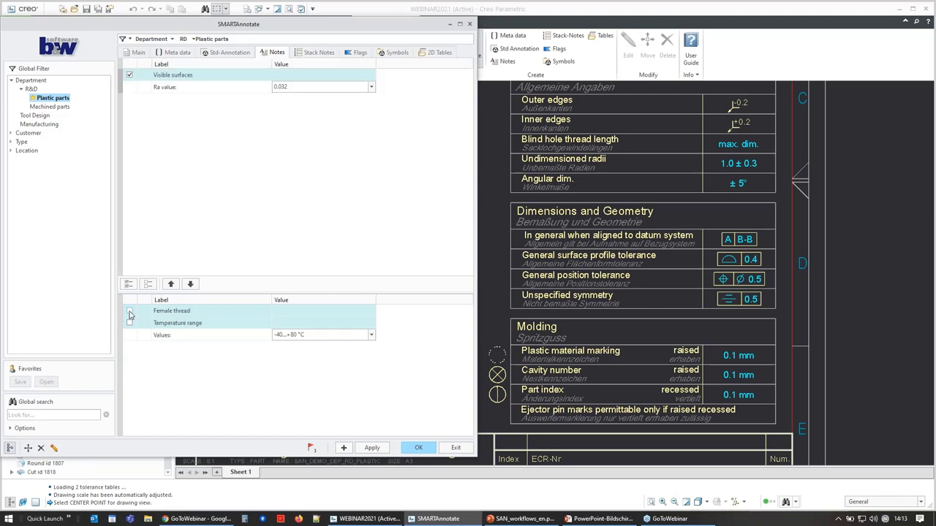
{"action": "left_click", "coordinate": [371, 87]}
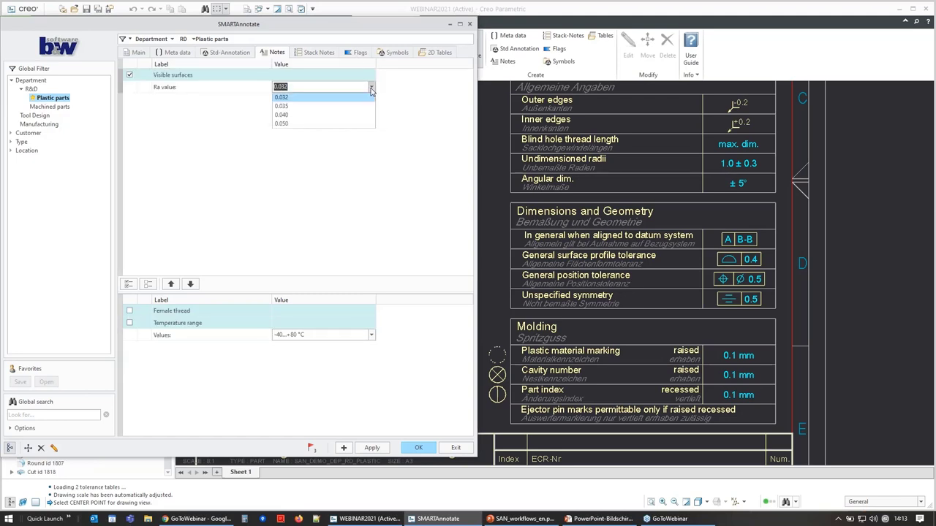
{"action": "left_click", "coordinate": [338, 115]}
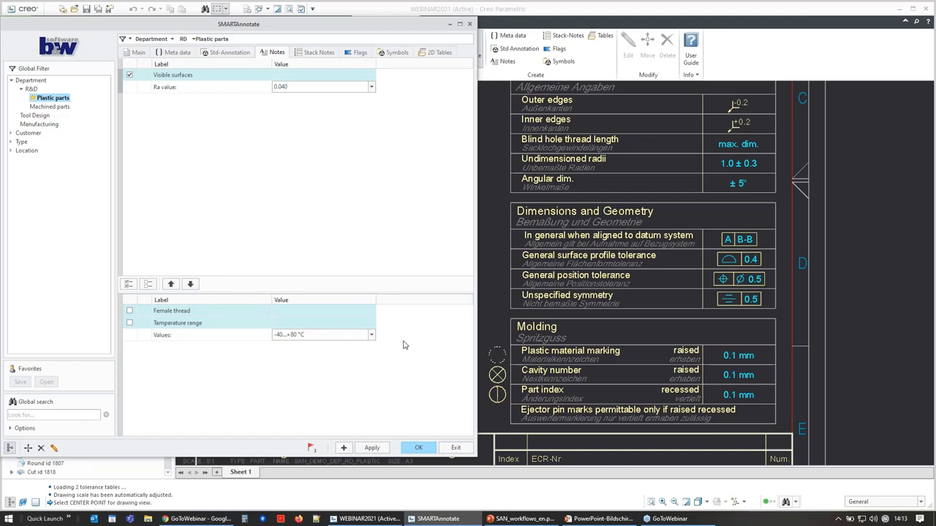
{"action": "scroll", "coordinate": [824, 328], "scroll_direction": "down", "scroll_amount": 5}
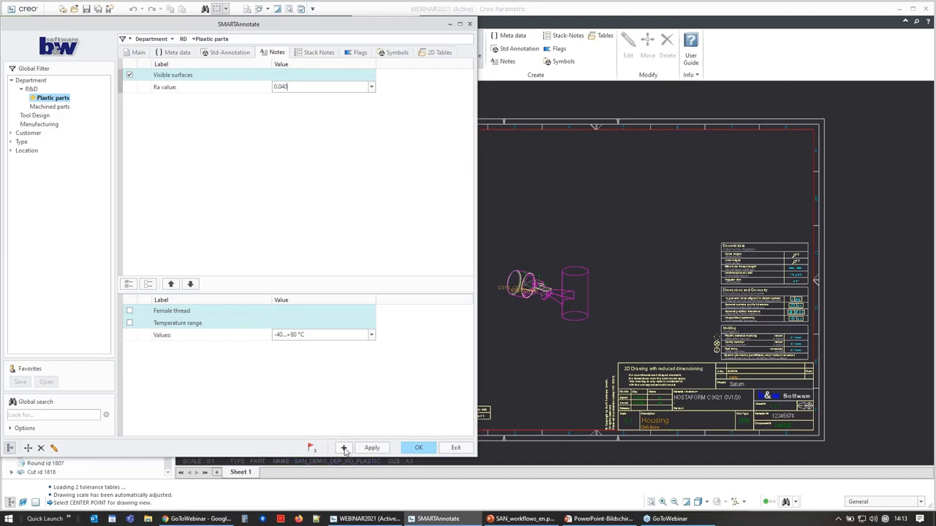
{"action": "left_click", "coordinate": [345, 449]}
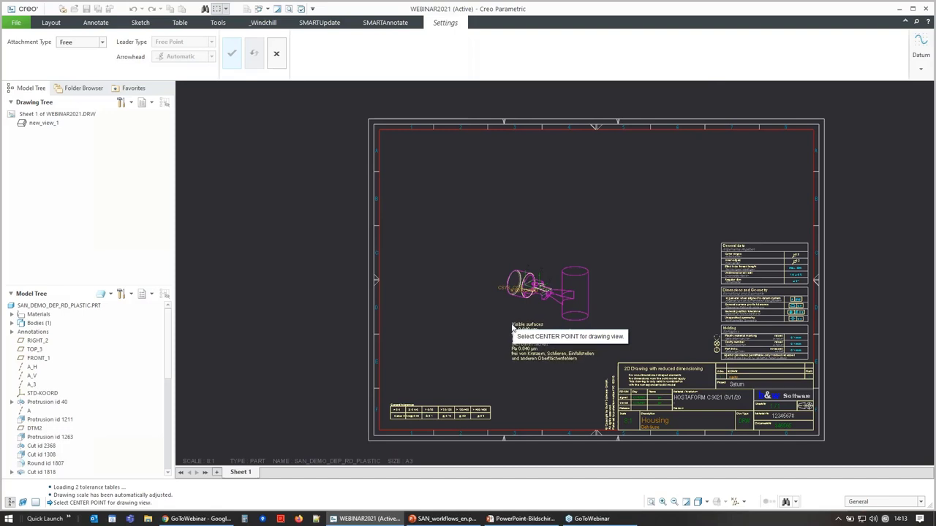
{"action": "left_click", "coordinate": [592, 223]}
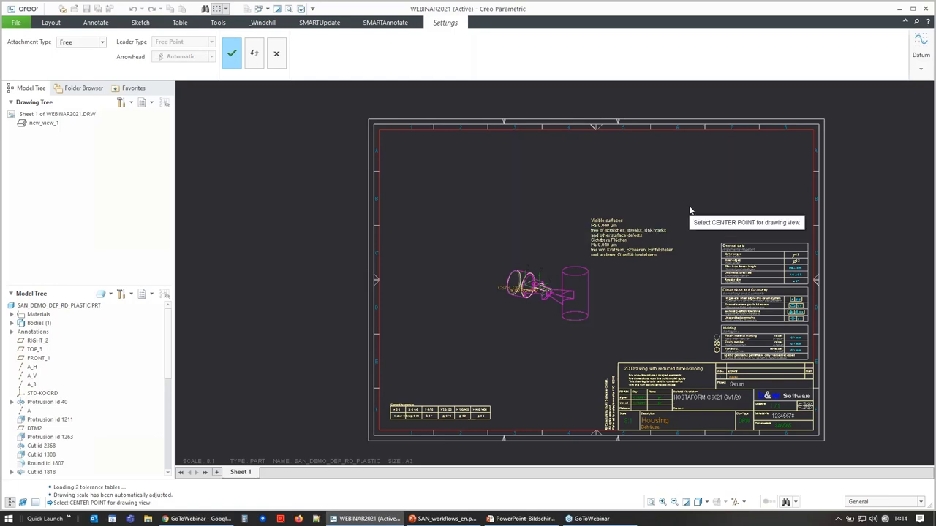
{"action": "left_click", "coordinate": [232, 55]}
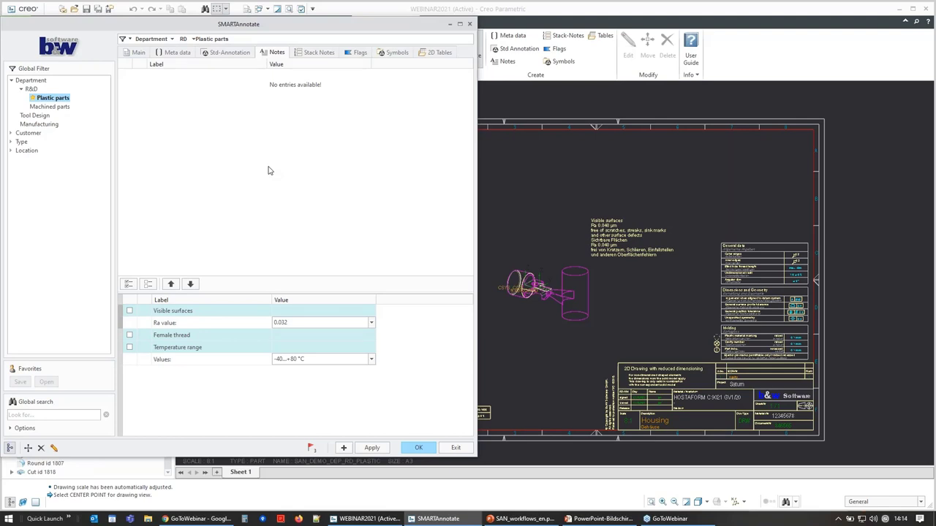
- Select all available stack notes and set the Ejector pin marks value to 0.3
{"action": "left_click", "coordinate": [320, 54]}
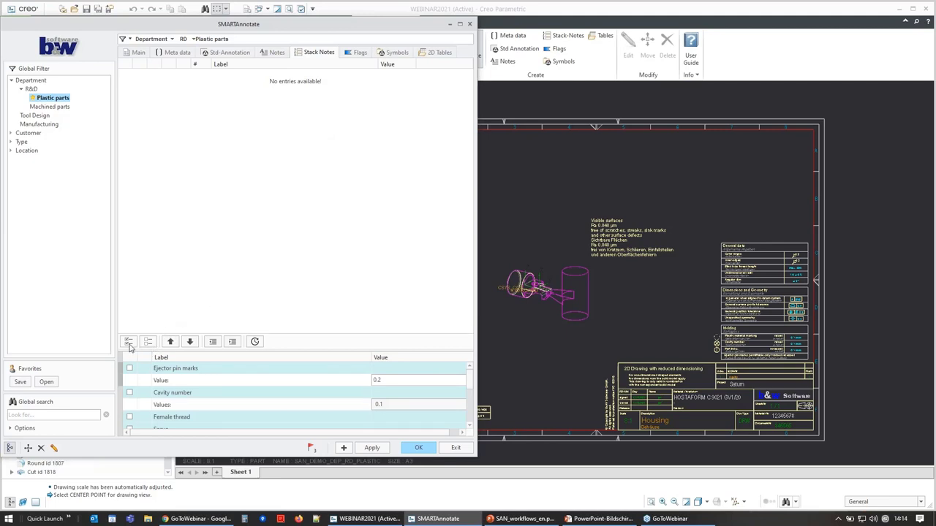
{"action": "left_click", "coordinate": [128, 341]}
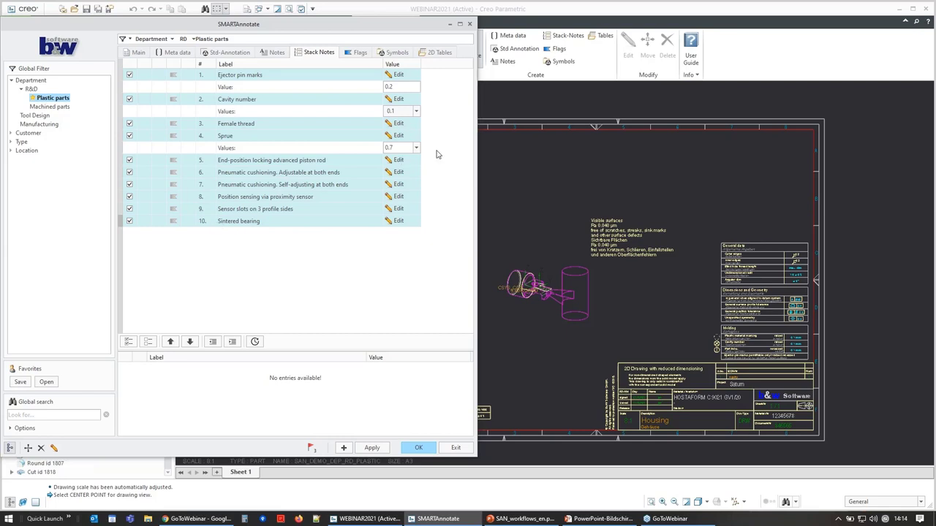
{"action": "left_click", "coordinate": [405, 86]}
{"action": "type", "text": "0.3"}
- Place the stack notes in three columns along the sheet's upper edge, starting the columns with notes 1, 6 and 9
{"action": "left_click", "coordinate": [346, 449]}
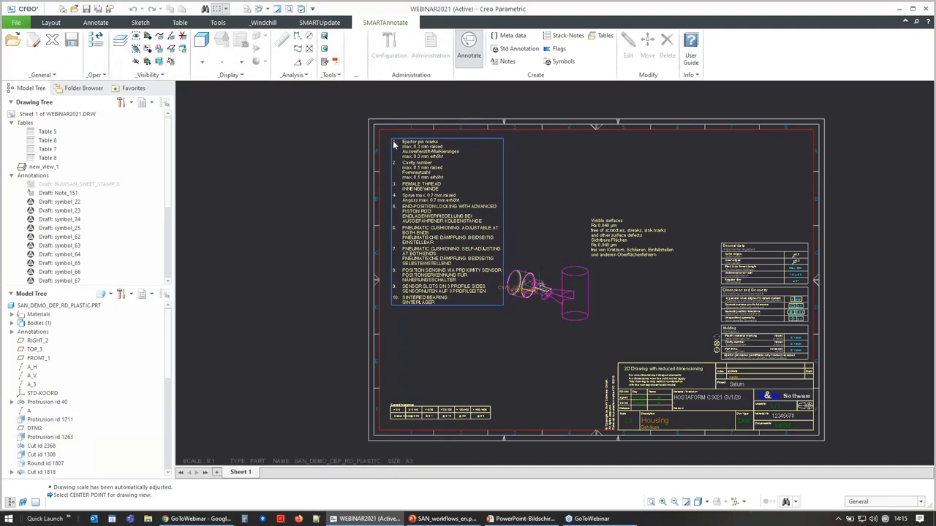
{"action": "left_click", "coordinate": [394, 145]}
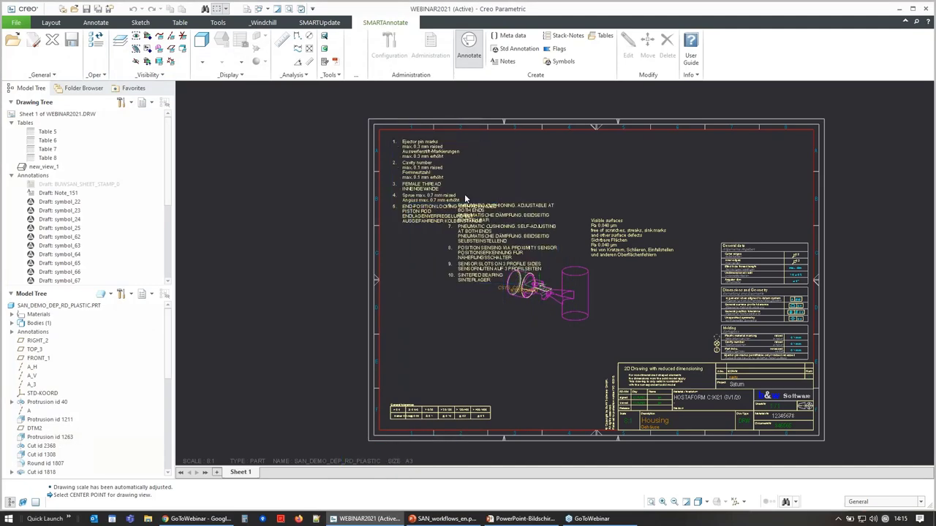
{"action": "left_click", "coordinate": [507, 143]}
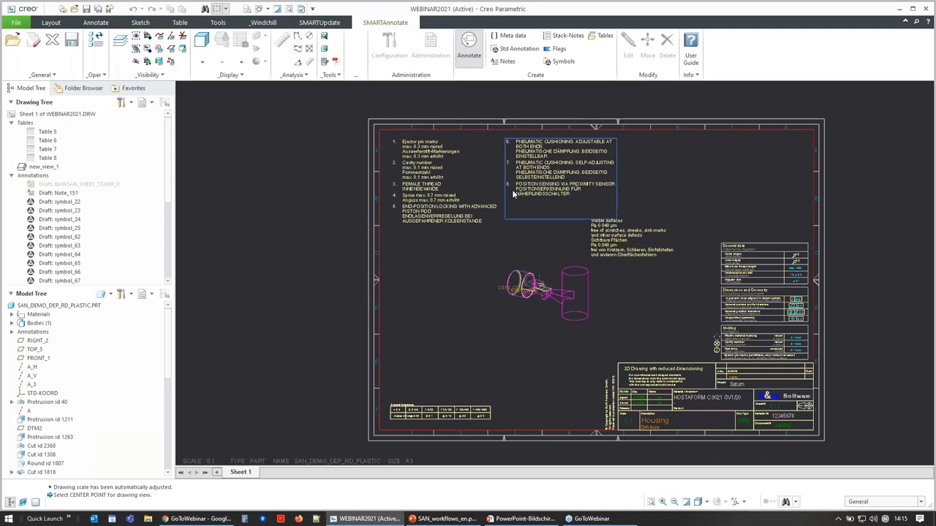
{"action": "left_click", "coordinate": [634, 145]}
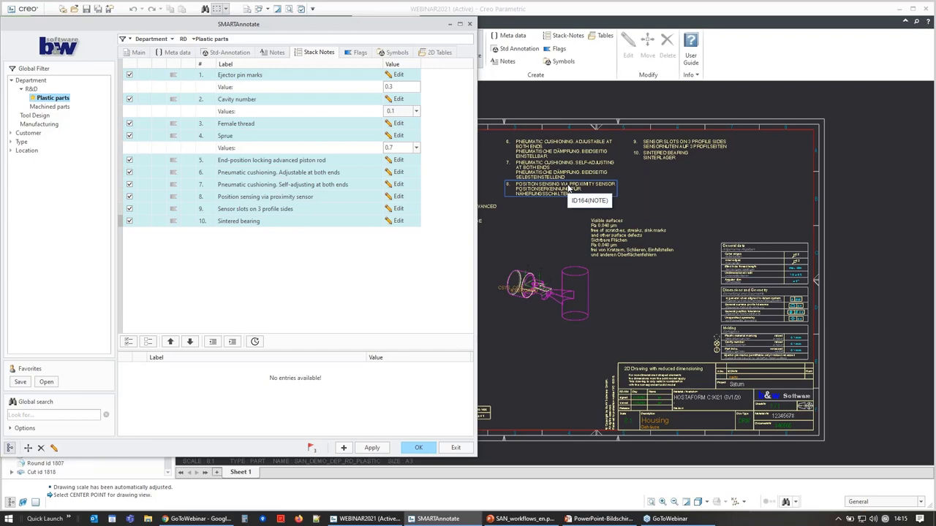
- Place the Plastic material marking flag above the view, with a leader attached on the upright cylinder's top surface
{"action": "left_click", "coordinate": [360, 53]}
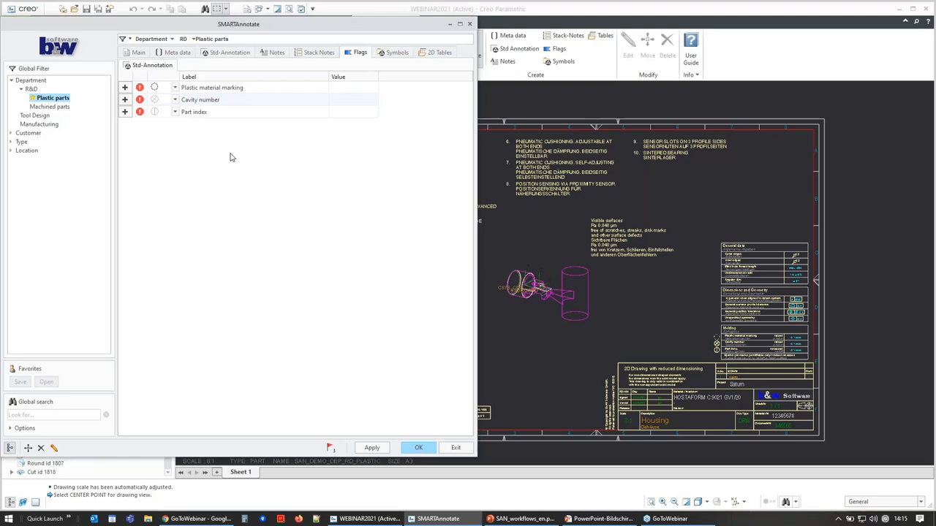
{"action": "left_click", "coordinate": [126, 88]}
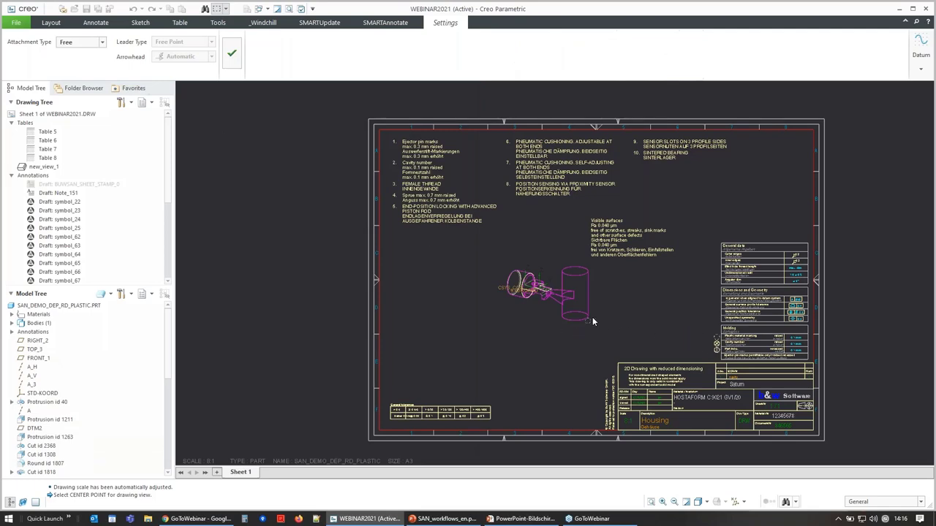
{"action": "scroll", "coordinate": [593, 322], "scroll_direction": "up", "scroll_amount": 3}
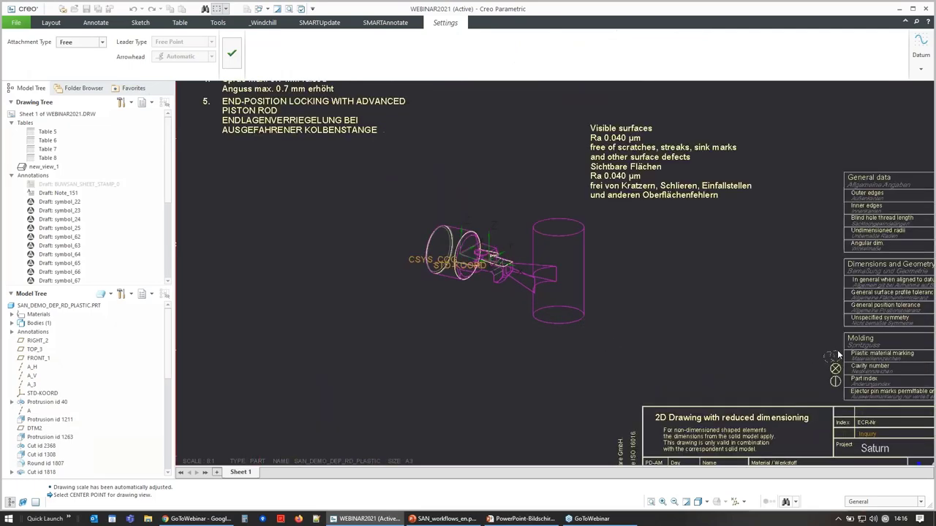
{"action": "left_click", "coordinate": [102, 43]}
{"action": "left_click", "coordinate": [76, 77]}
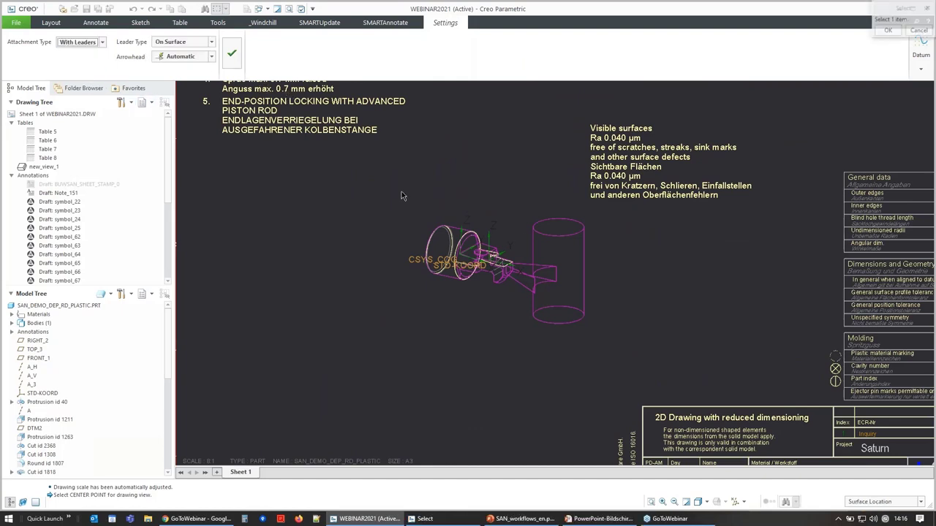
{"action": "left_click", "coordinate": [564, 228]}
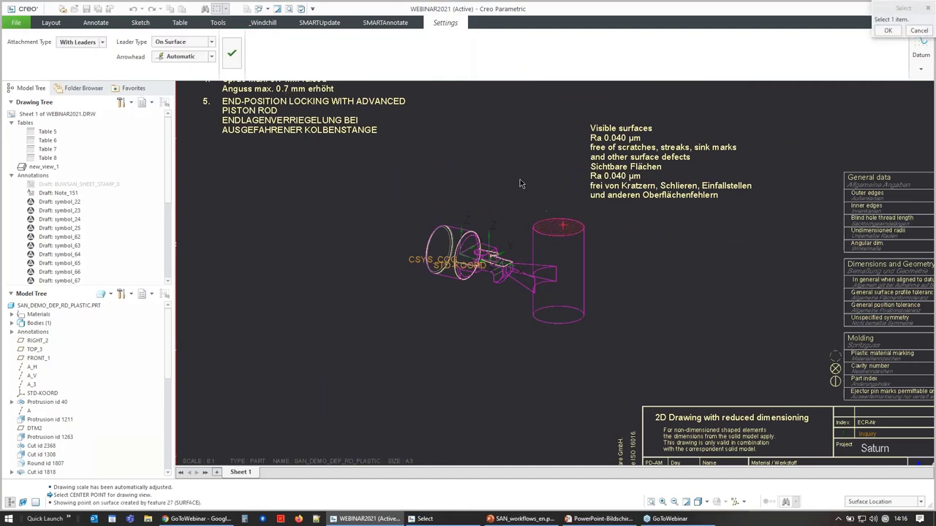
{"action": "middle_click", "coordinate": [479, 156]}
{"action": "left_click", "coordinate": [448, 157]}
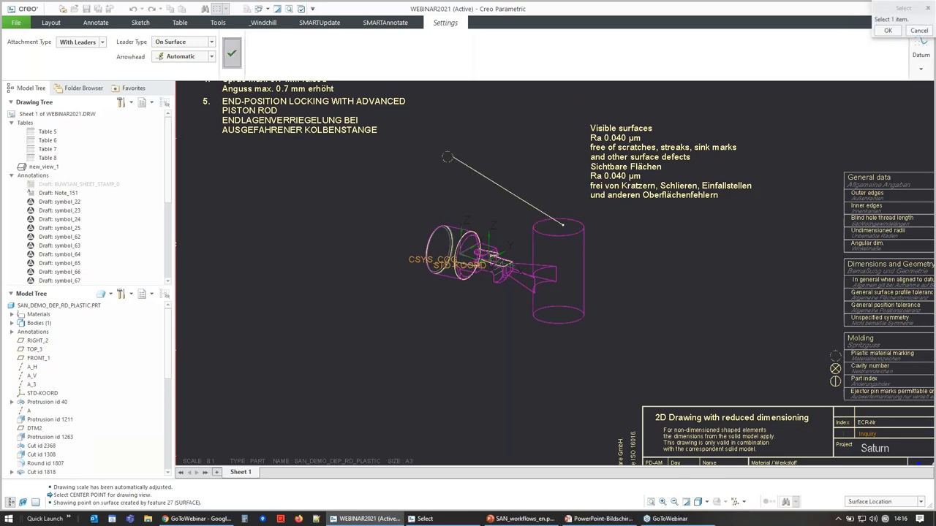
{"action": "left_click", "coordinate": [231, 53]}
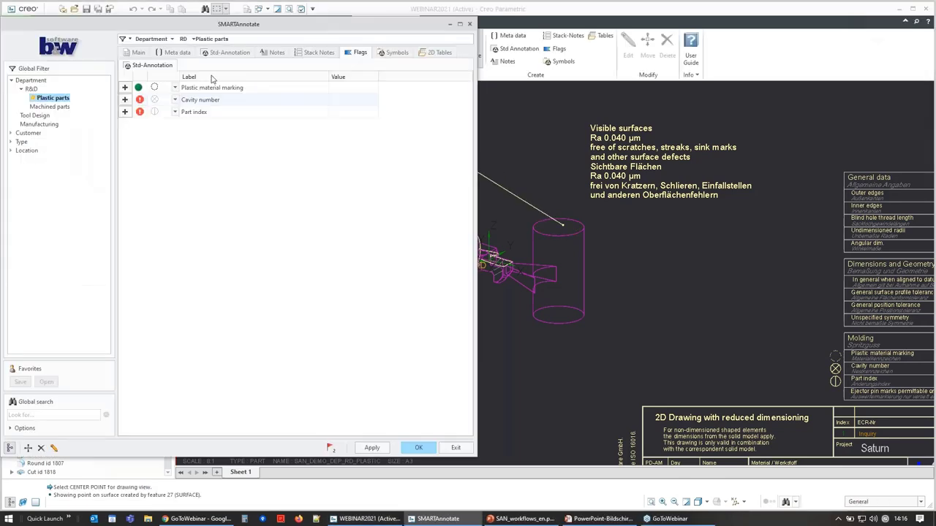
- Place the Cavity number flag below the view, with a leader attached on the upright cylinder's side surface
{"action": "left_click", "coordinate": [125, 101]}
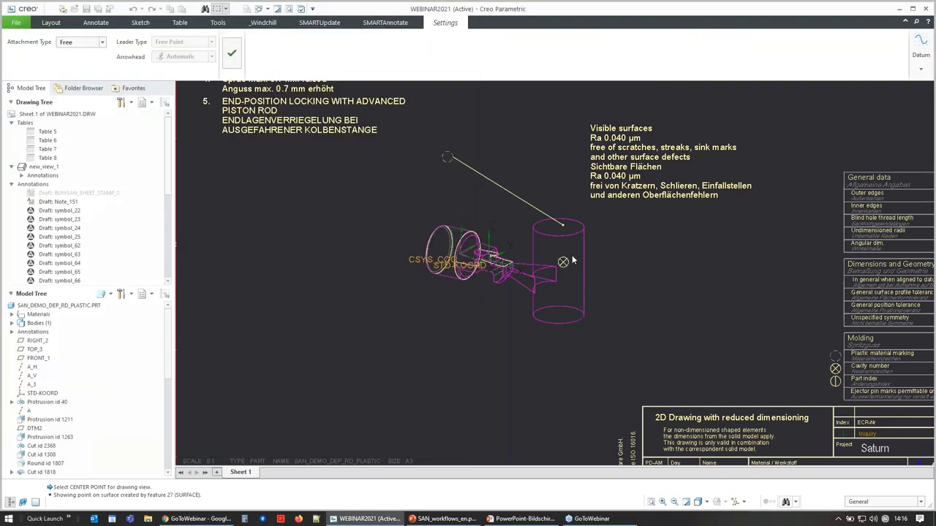
{"action": "left_click", "coordinate": [102, 42]}
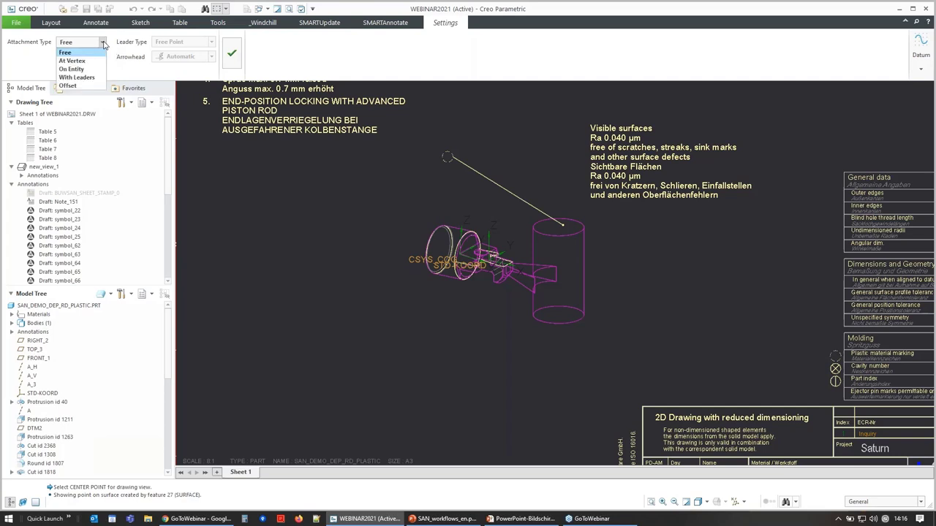
{"action": "left_click", "coordinate": [76, 77]}
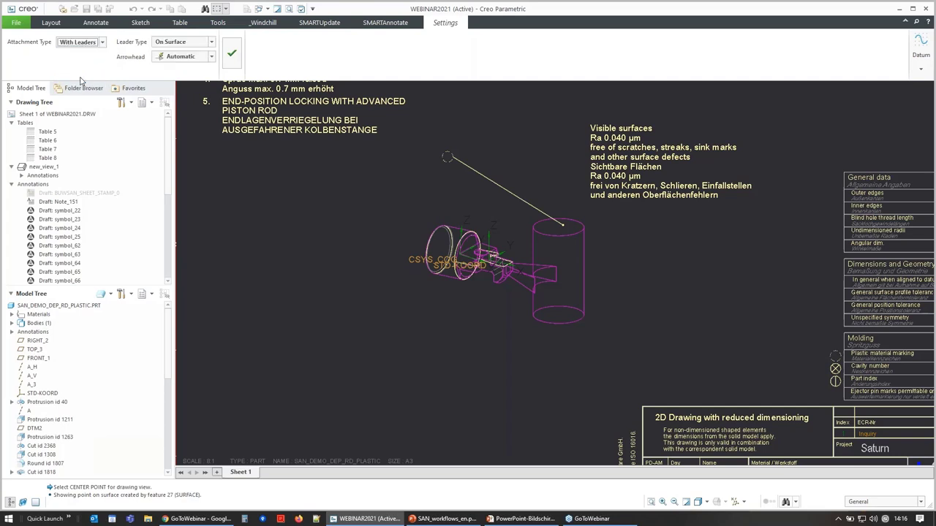
{"action": "left_click", "coordinate": [565, 287]}
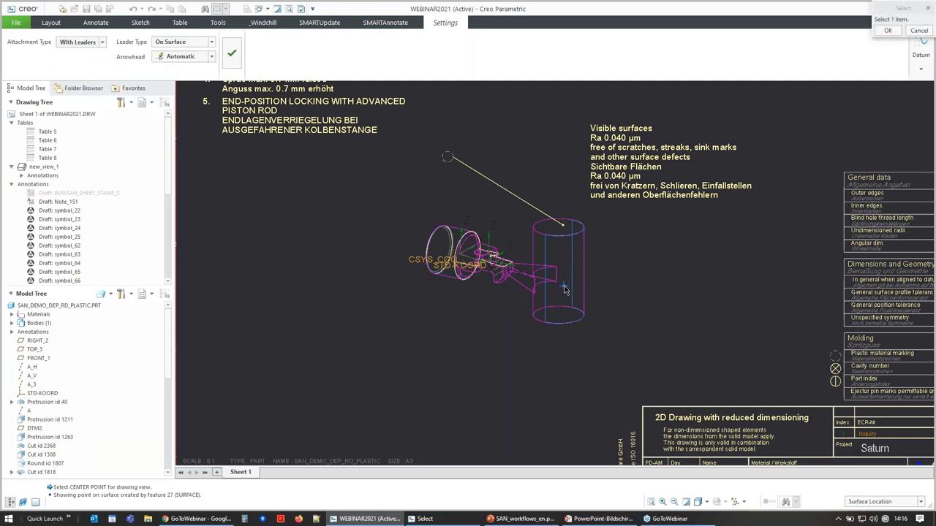
{"action": "left_click", "coordinate": [660, 346]}
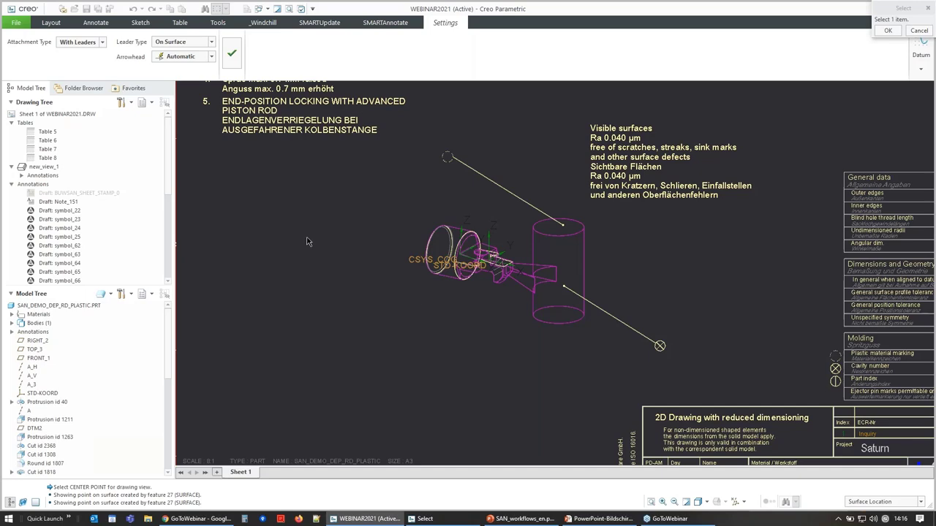
{"action": "left_click", "coordinate": [231, 52]}
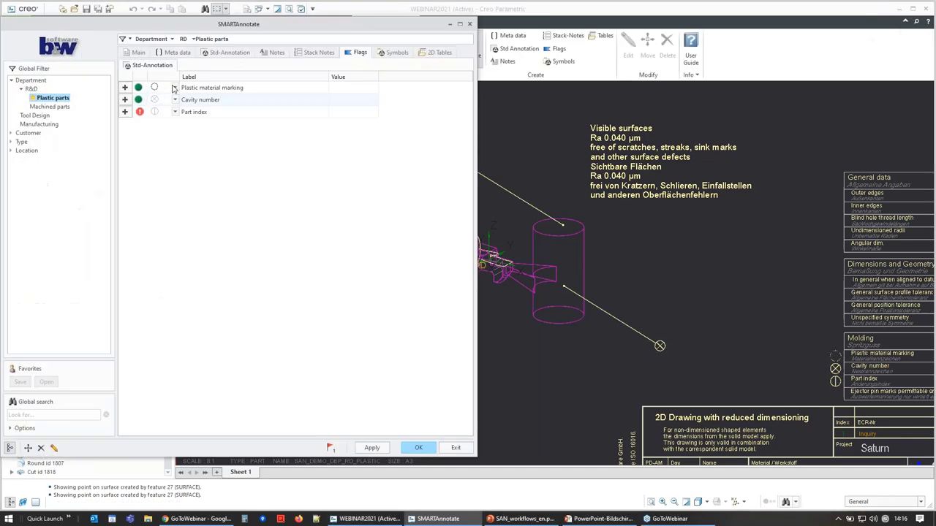
- Place the Part index flag below and left of the view, with a leader attached on the horizontal cylinder's surface, and close the annotation dialog
{"action": "left_click", "coordinate": [124, 112]}
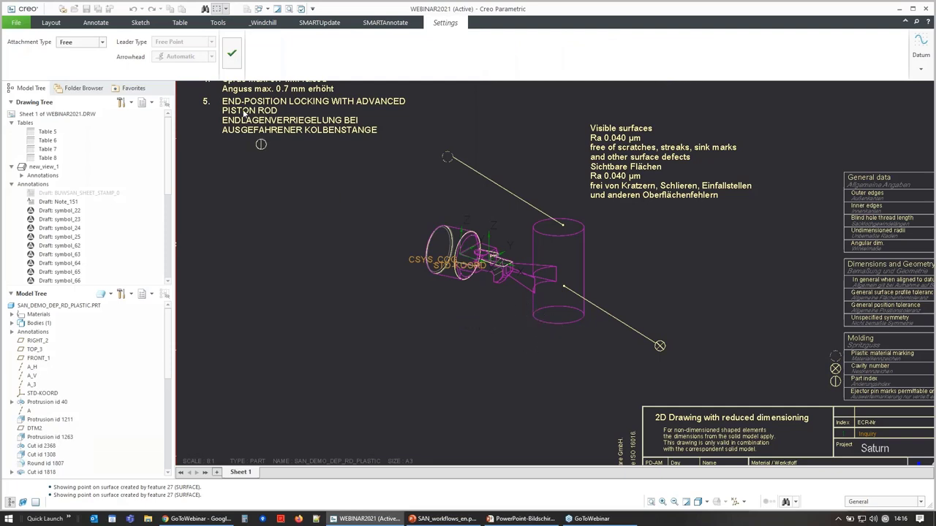
{"action": "left_click", "coordinate": [87, 42]}
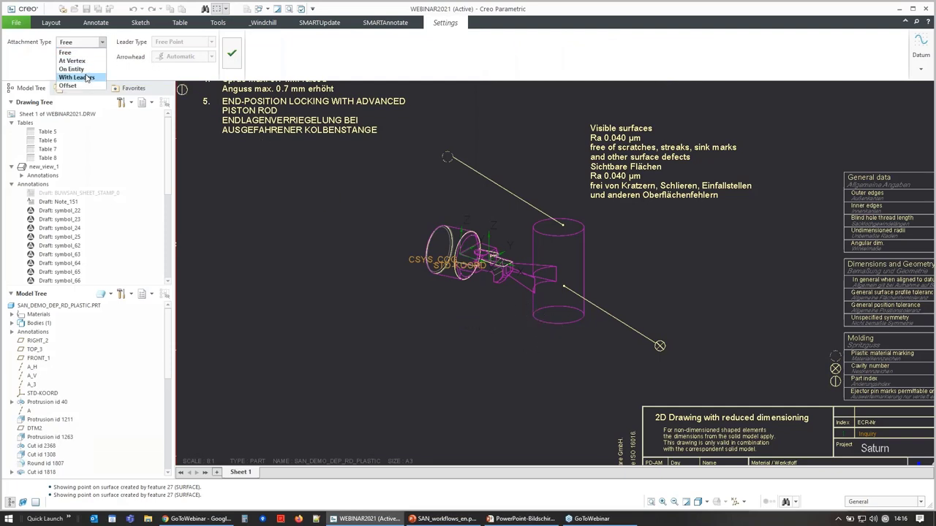
{"action": "left_click", "coordinate": [82, 77]}
{"action": "left_click", "coordinate": [444, 252]}
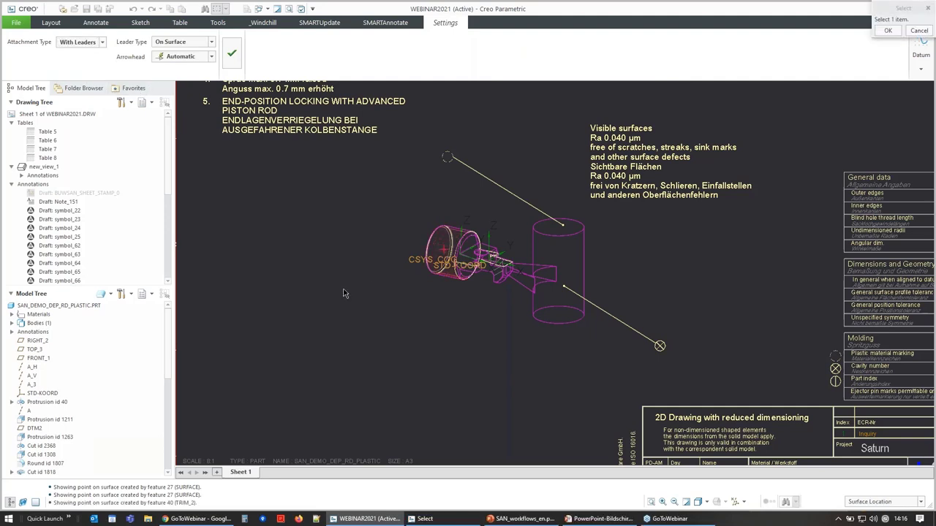
{"action": "middle_click", "coordinate": [353, 314]}
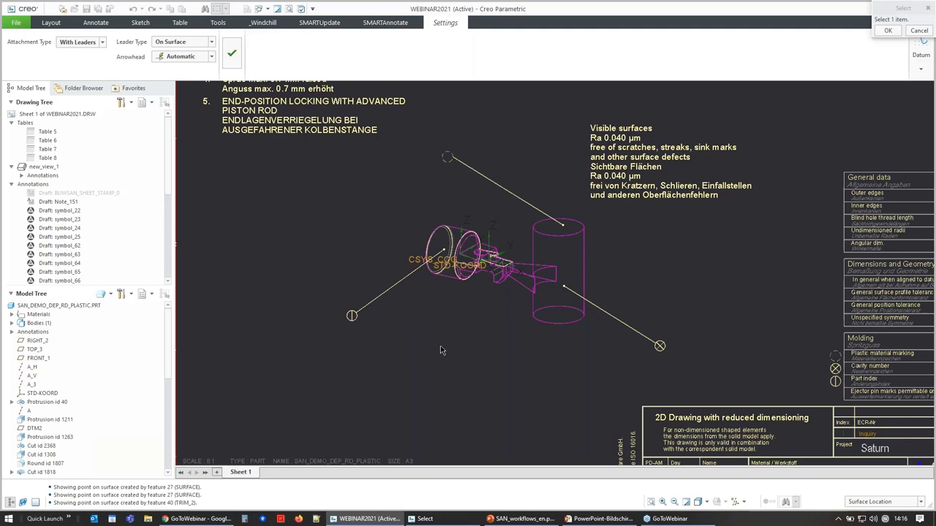
{"action": "left_click", "coordinate": [231, 52]}
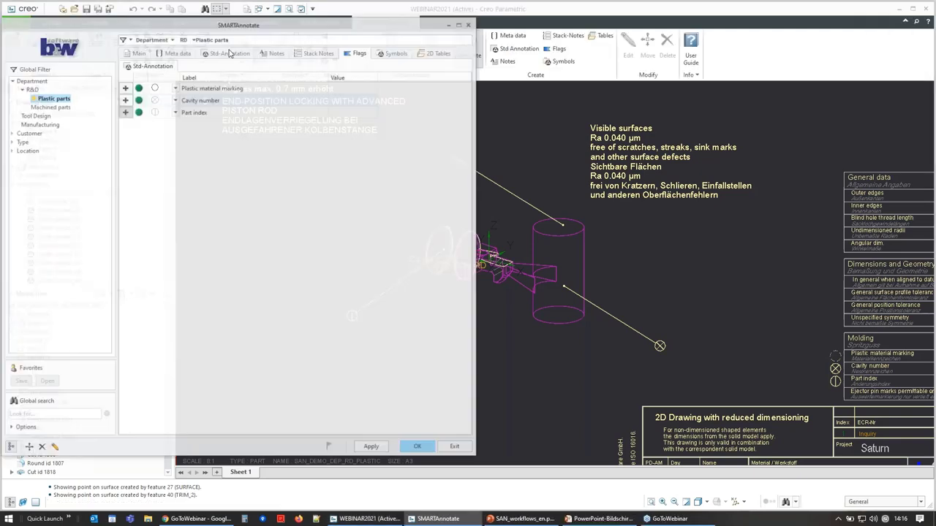
{"action": "left_click", "coordinate": [461, 450]}
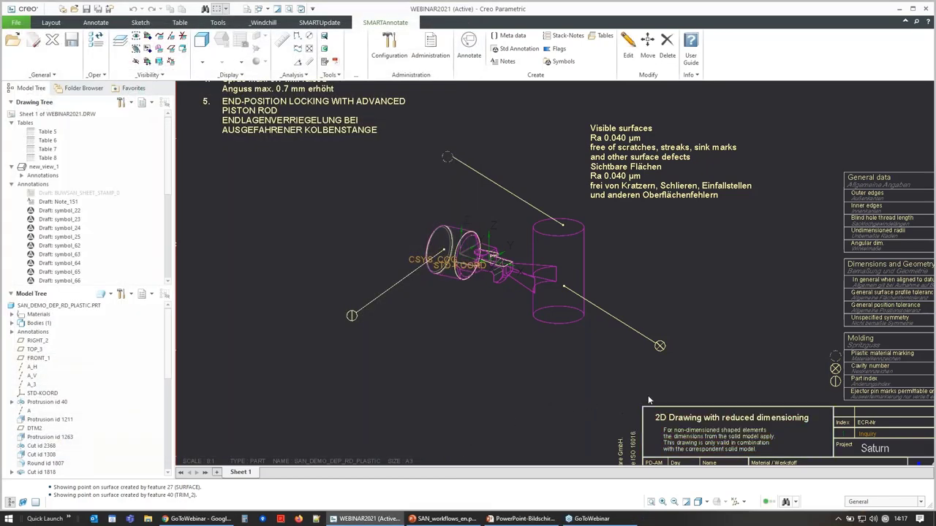
{"action": "scroll", "coordinate": [505, 323], "scroll_direction": "down", "scroll_amount": 1}
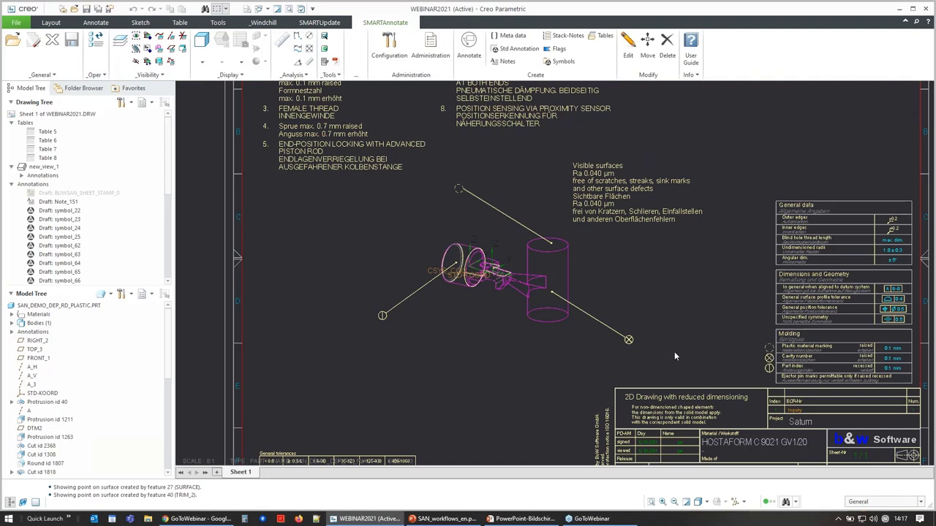
{"action": "left_click", "coordinate": [629, 341]}
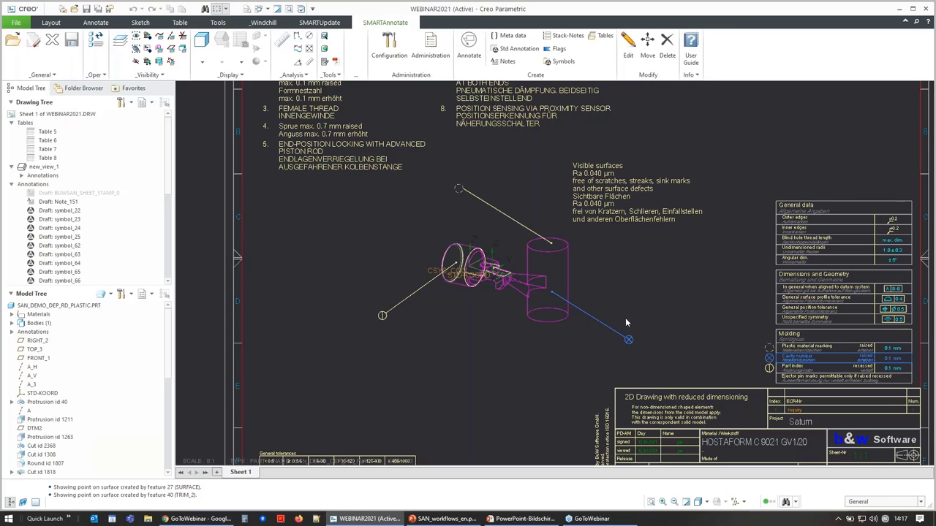
{"action": "scroll", "coordinate": [626, 317], "scroll_direction": "down", "scroll_amount": 2}
{"action": "scroll", "coordinate": [664, 332], "scroll_direction": "up", "scroll_amount": 1}
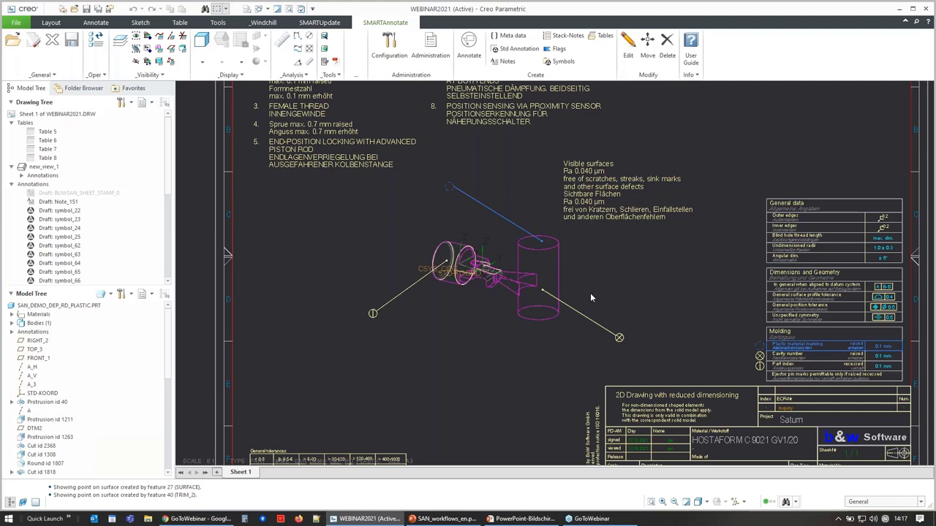
- Place the general tolerances symbol with table type ISO_2768M_STD on the sheet, above and right of the Visible surfaces note
{"action": "left_click", "coordinate": [470, 51]}
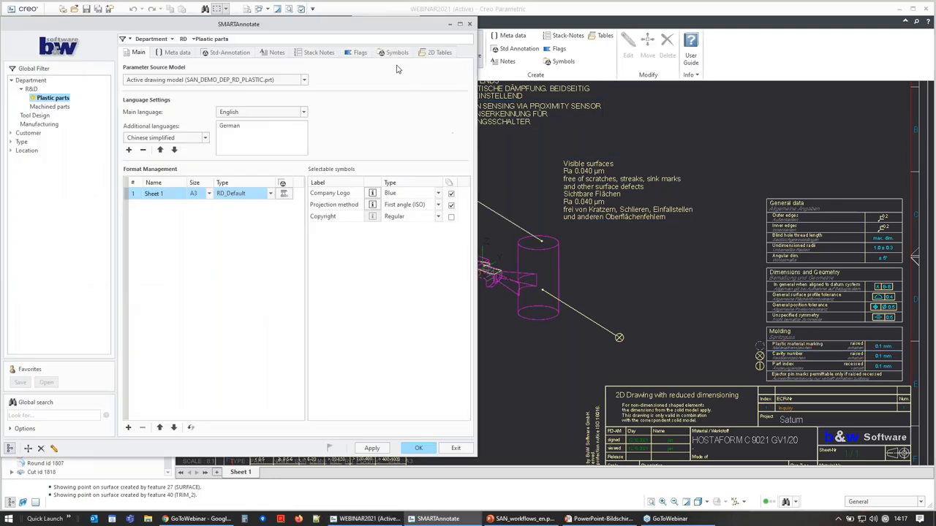
{"action": "left_click", "coordinate": [396, 53]}
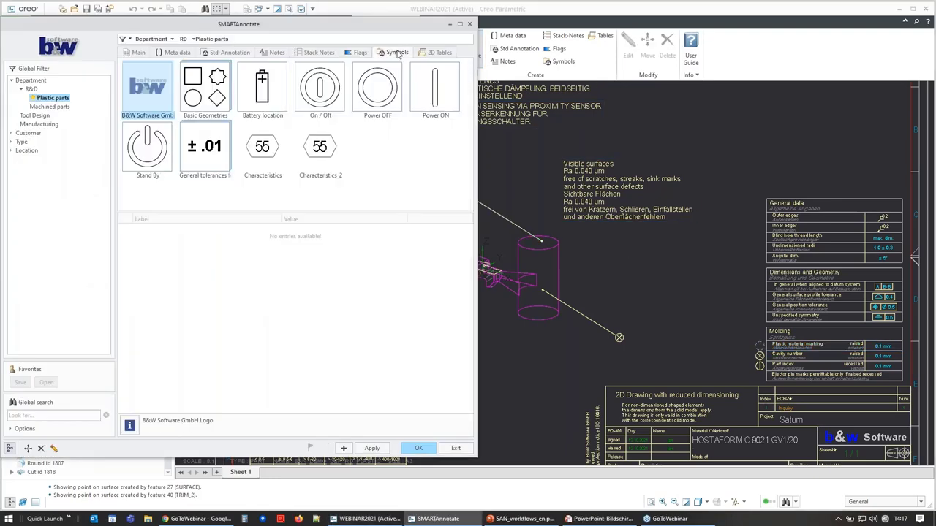
{"action": "left_click", "coordinate": [211, 160]}
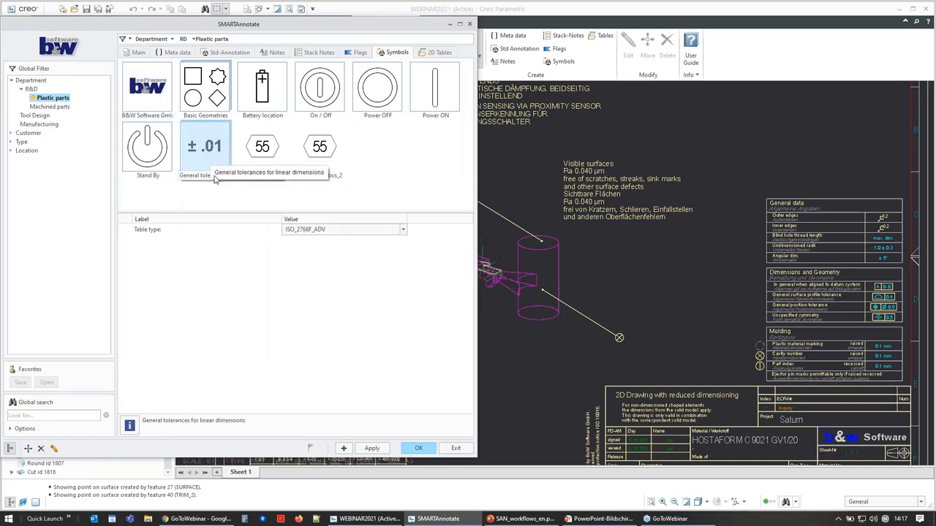
{"action": "left_click", "coordinate": [334, 230]}
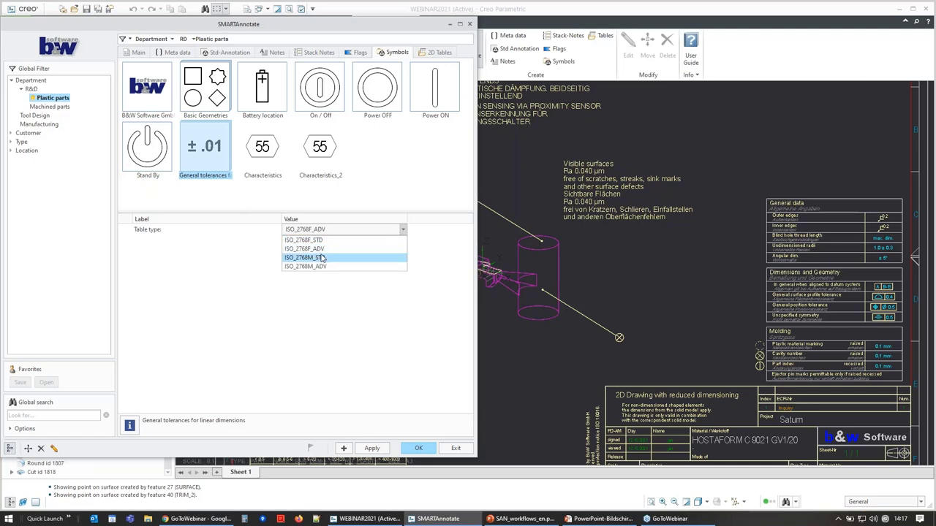
{"action": "left_click", "coordinate": [322, 258]}
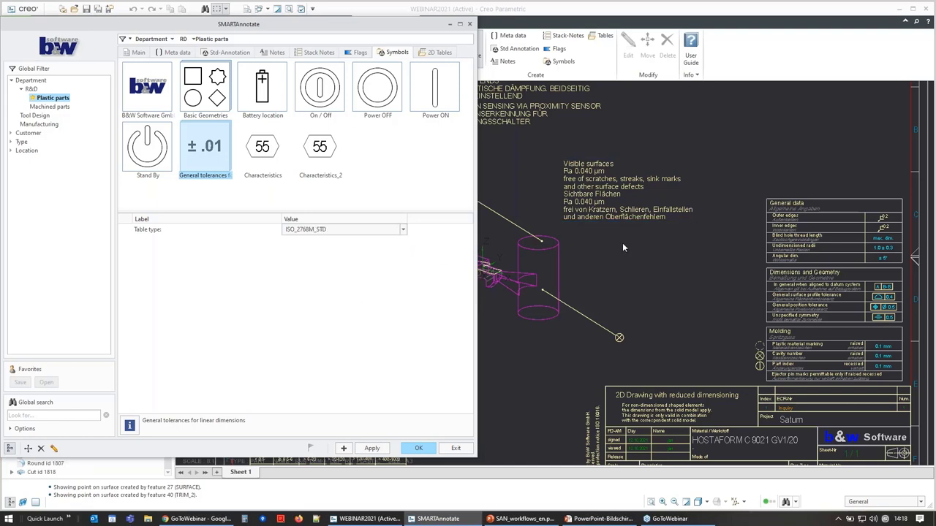
{"action": "left_click", "coordinate": [344, 450]}
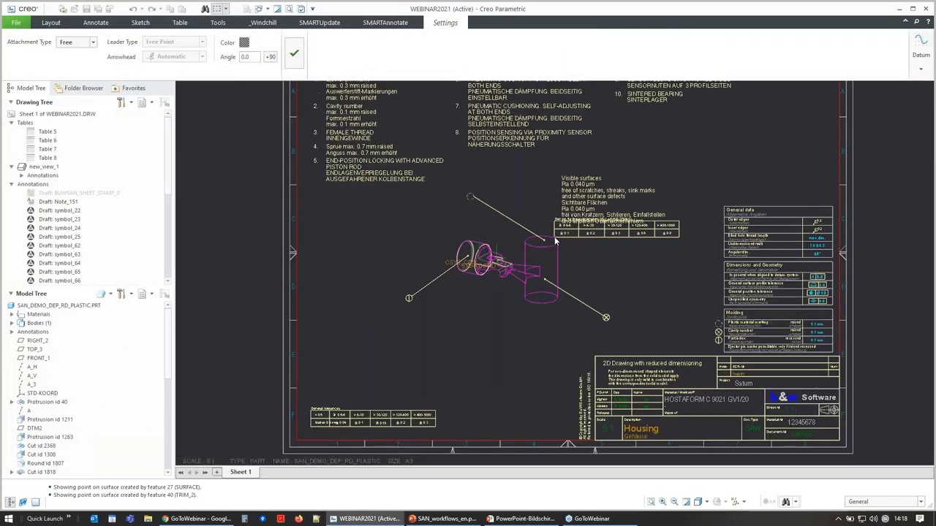
{"action": "scroll", "coordinate": [660, 146], "scroll_direction": "down", "scroll_amount": 3}
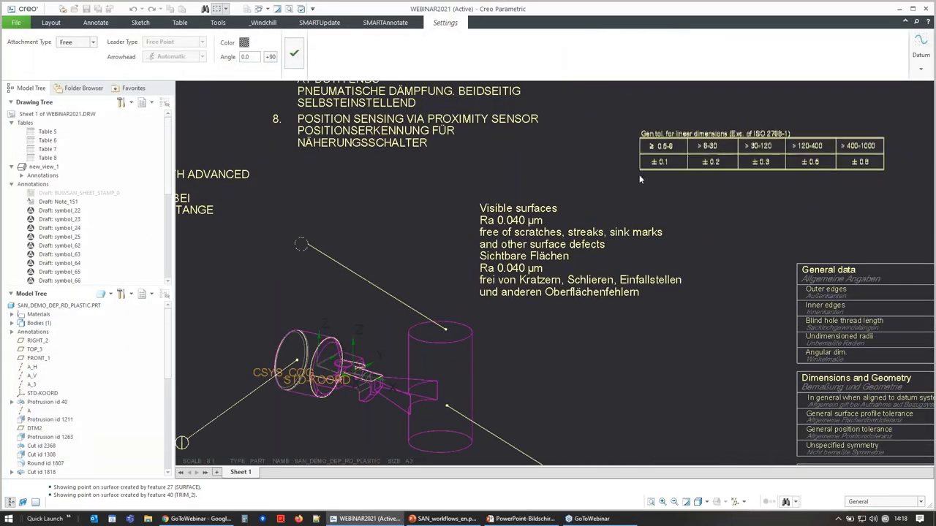
{"action": "left_click", "coordinate": [634, 195]}
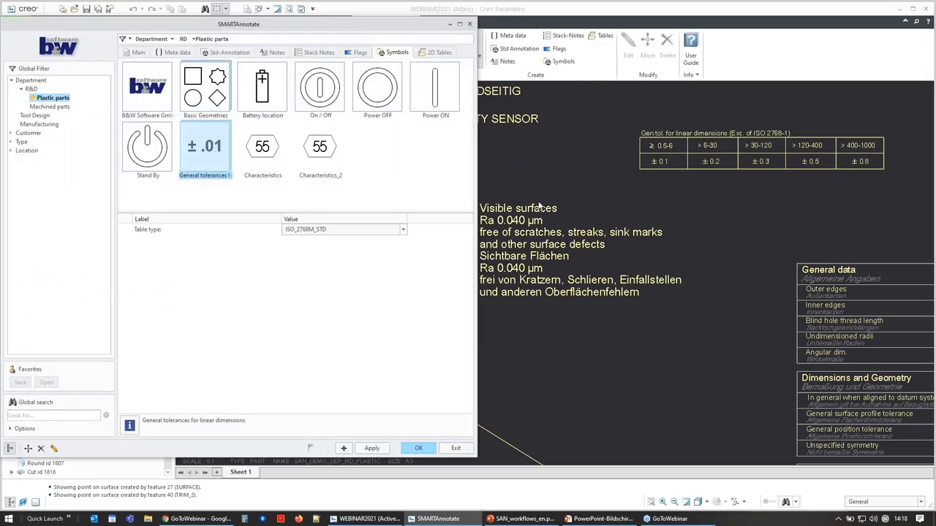
- Insert the Body MP short 2D table below the view near the sheet's left border and close the annotation dialog
{"action": "left_click", "coordinate": [442, 53]}
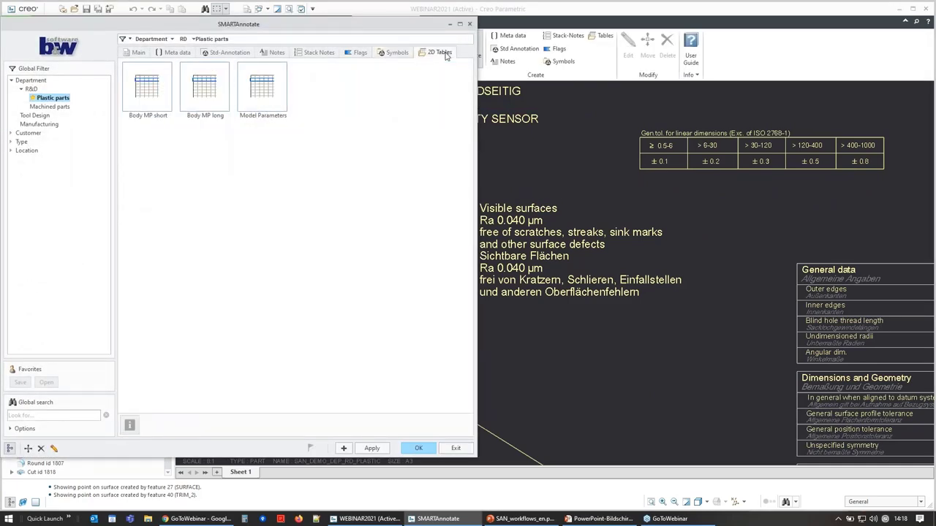
{"action": "left_click", "coordinate": [158, 102]}
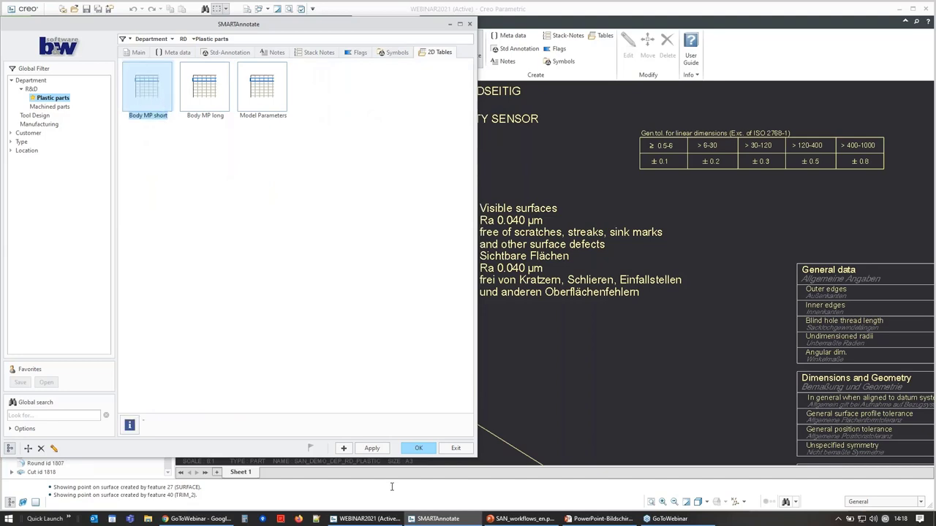
{"action": "left_click", "coordinate": [344, 449]}
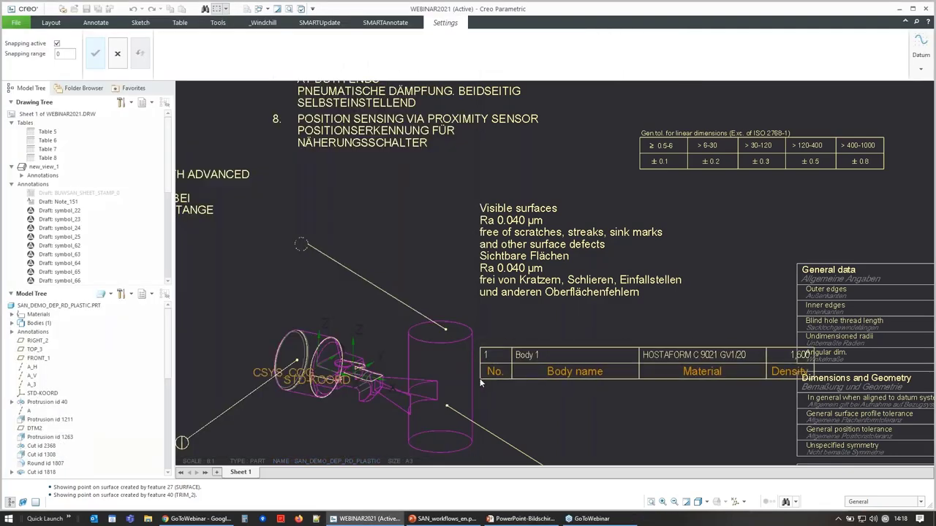
{"action": "scroll", "coordinate": [468, 372], "scroll_direction": "down", "scroll_amount": 4}
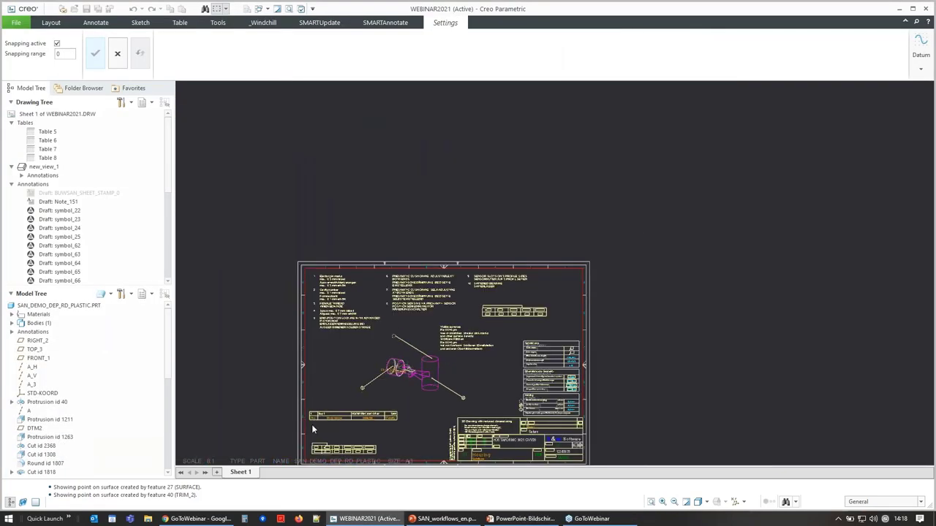
{"action": "scroll", "coordinate": [316, 424], "scroll_direction": "up", "scroll_amount": 2}
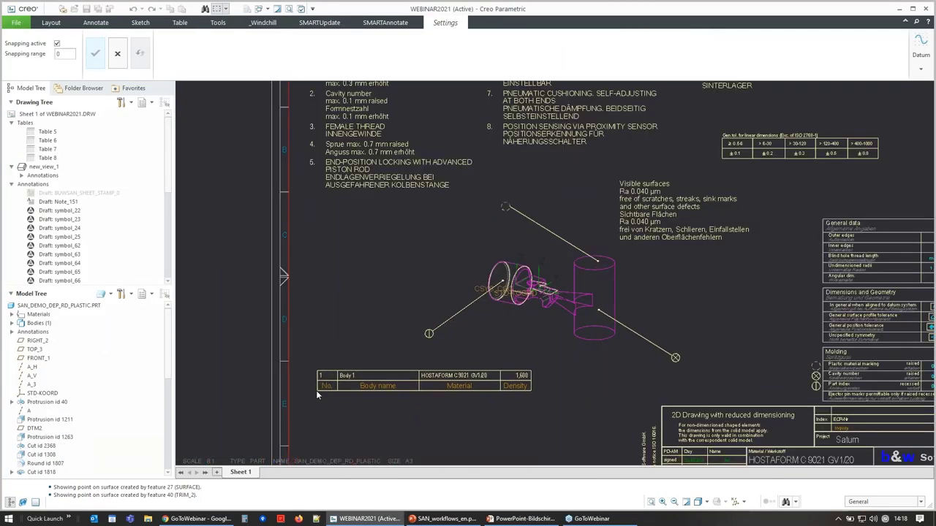
{"action": "left_click", "coordinate": [314, 385]}
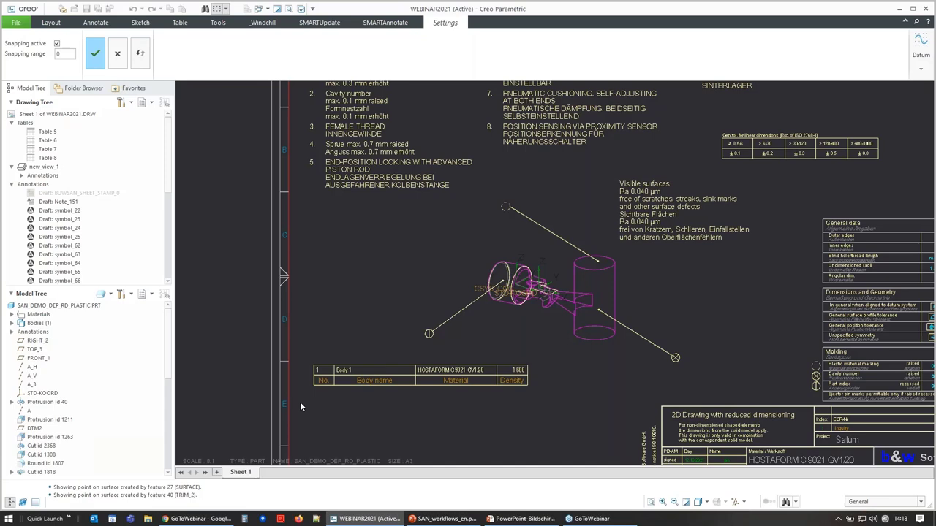
{"action": "left_click", "coordinate": [95, 53]}
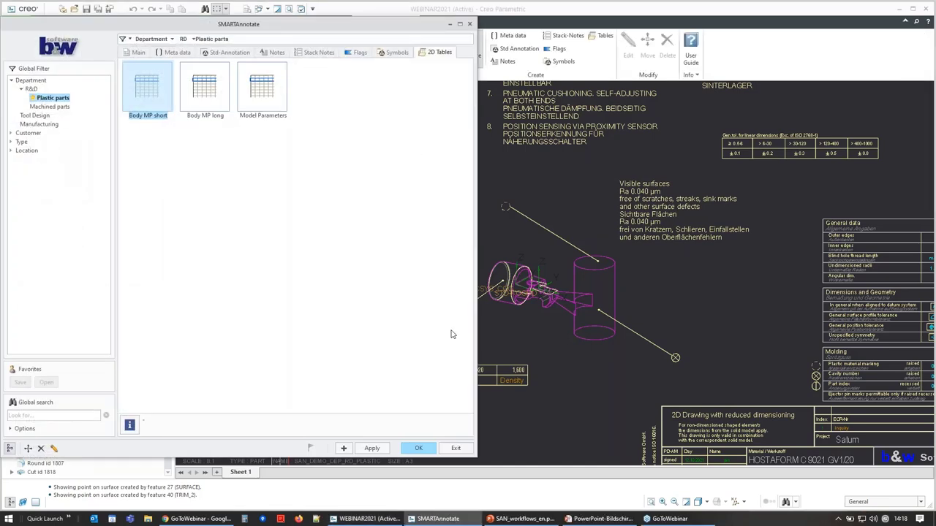
{"action": "left_click", "coordinate": [455, 447]}
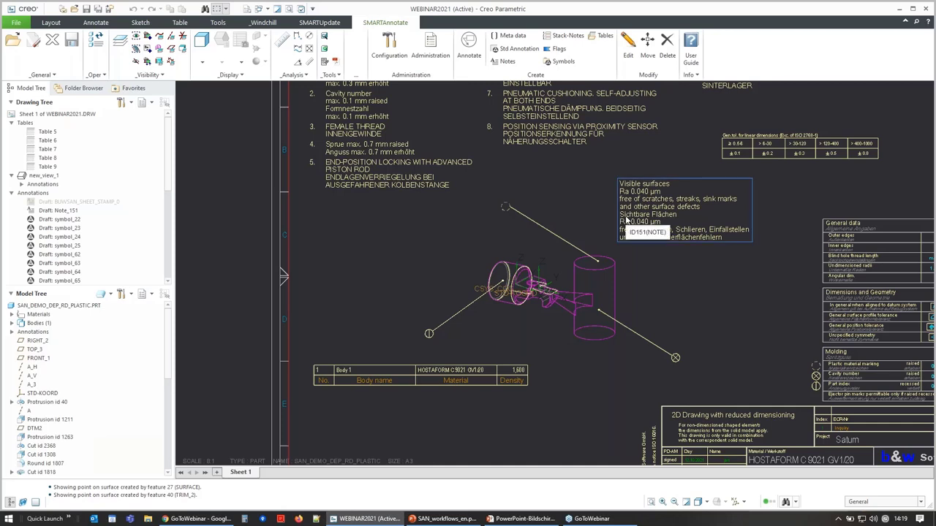
- Edit the Visible surfaces note and set its Ra value to 0.035
{"action": "left_click", "coordinate": [502, 144]}
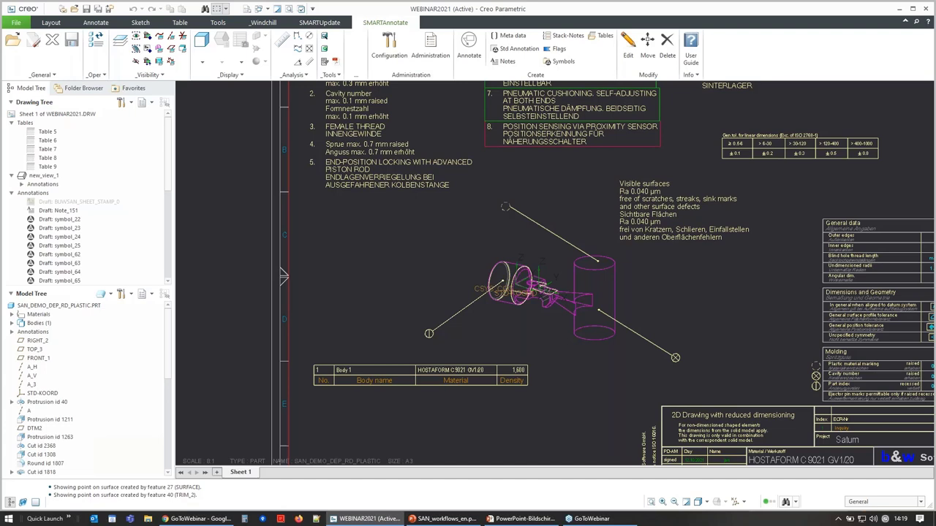
{"action": "left_click", "coordinate": [421, 182]}
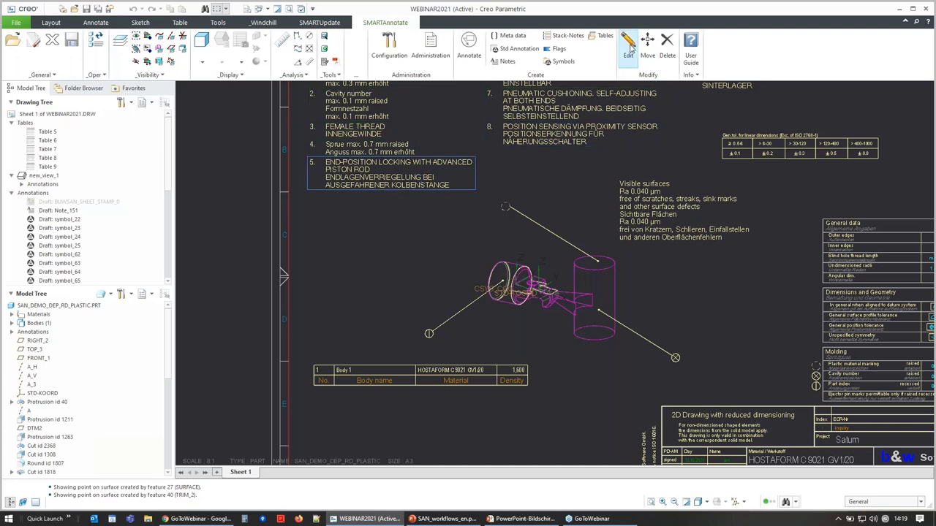
{"action": "left_click", "coordinate": [629, 47]}
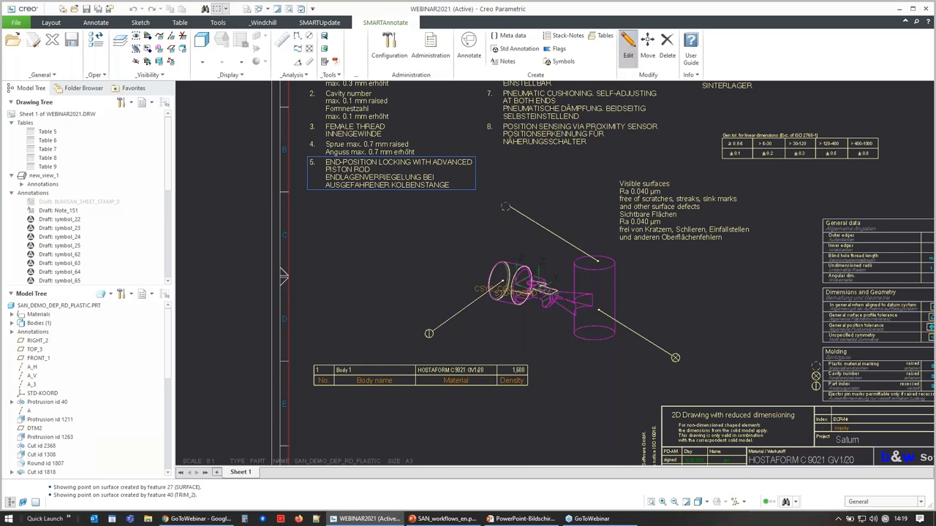
{"action": "left_click", "coordinate": [641, 190]}
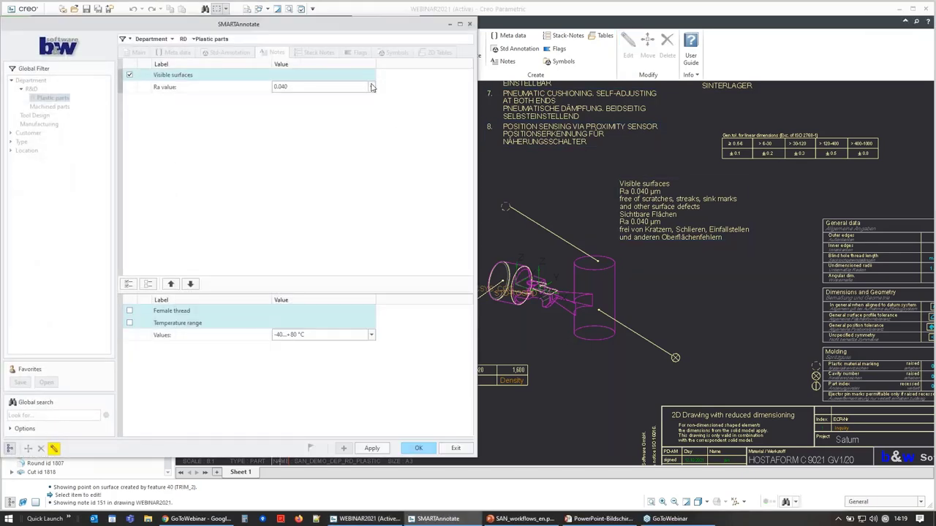
{"action": "left_click", "coordinate": [371, 87]}
{"action": "left_click", "coordinate": [354, 101]}
{"action": "left_click", "coordinate": [416, 448]}
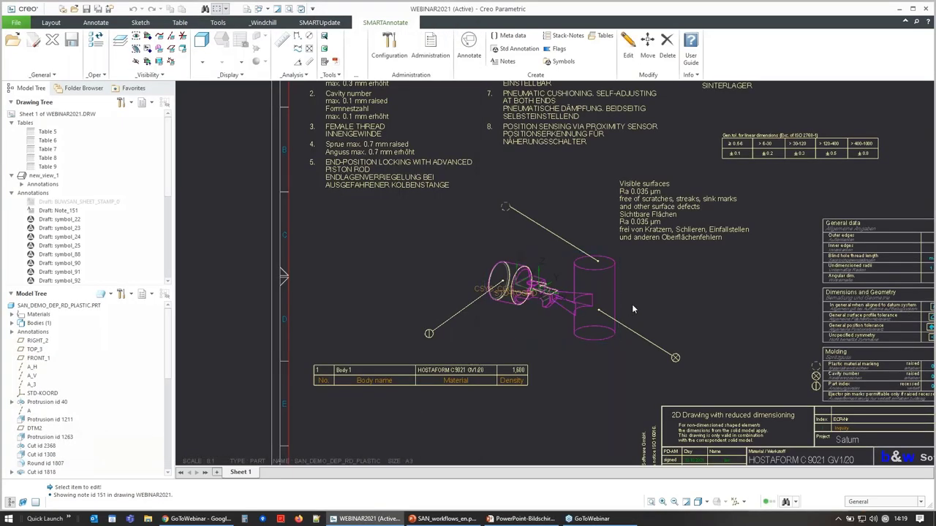
- Move the Visible surfaces note slightly right and down, keeping it clear of the General data table
{"action": "left_click", "coordinate": [647, 41]}
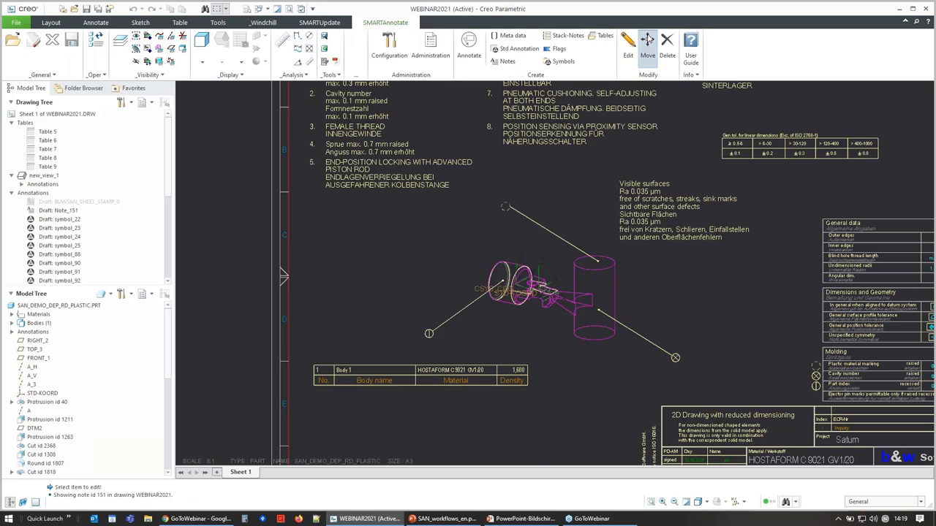
{"action": "left_click", "coordinate": [645, 214]}
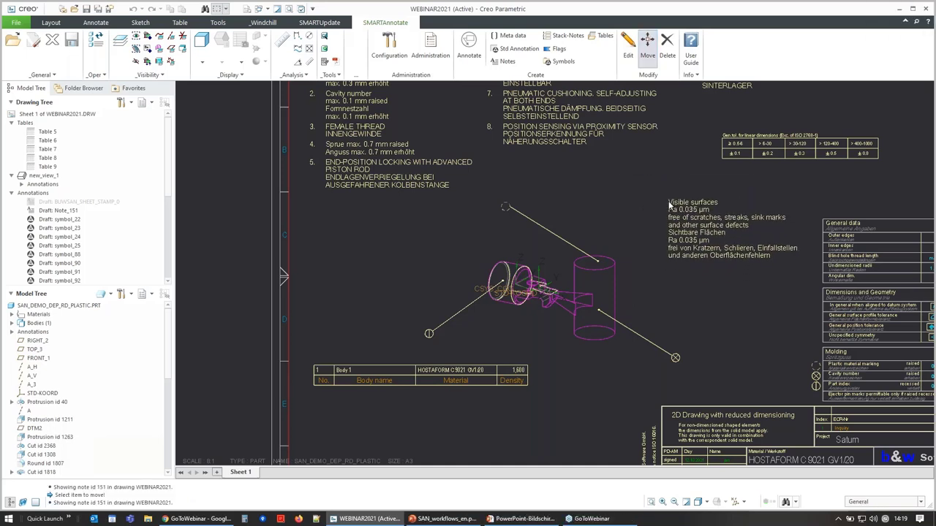
{"action": "left_click", "coordinate": [694, 232]}
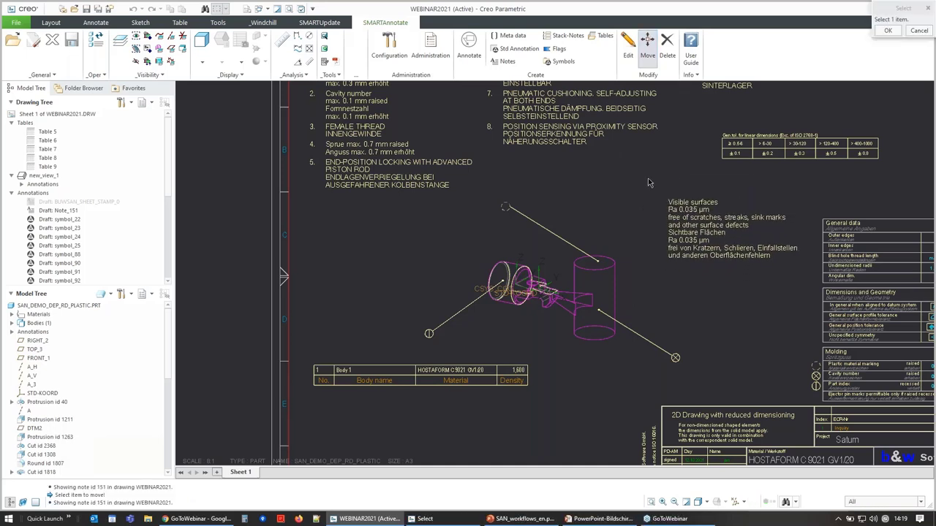
{"action": "middle_click", "coordinate": [647, 182]}
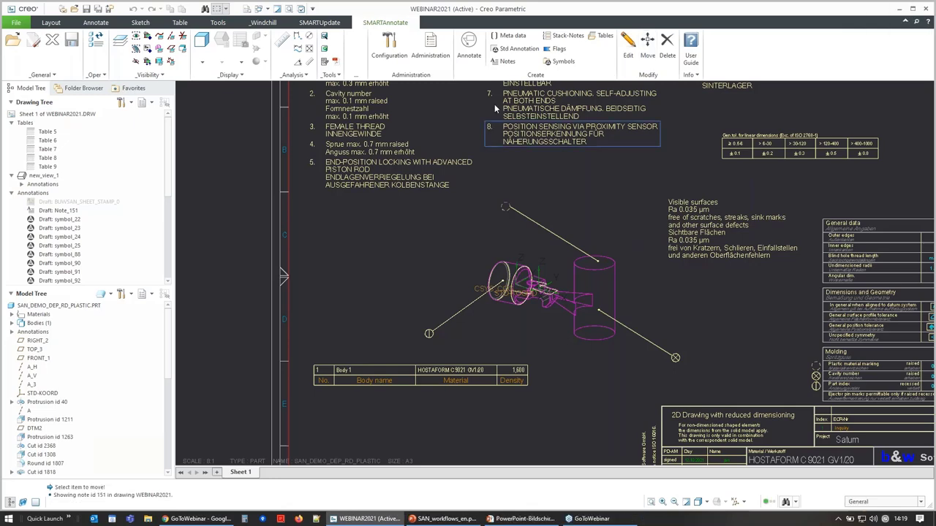
- Replace German with Chinese simplified as the drawing's additional language, apply it, check the translated texts and close the annotation dialog
{"action": "left_click", "coordinate": [477, 58]}
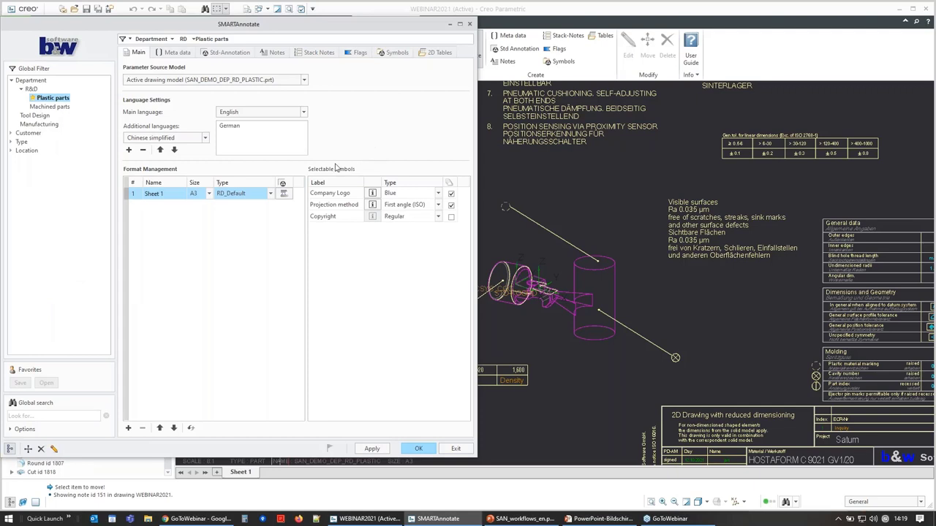
{"action": "left_click", "coordinate": [244, 129]}
{"action": "left_click", "coordinate": [143, 149]}
{"action": "left_click", "coordinate": [129, 150]}
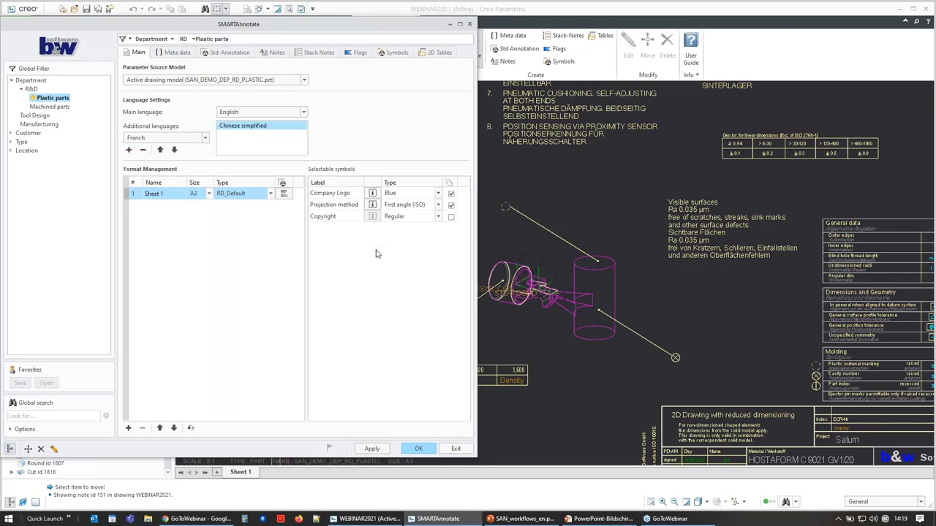
{"action": "left_click", "coordinate": [373, 449]}
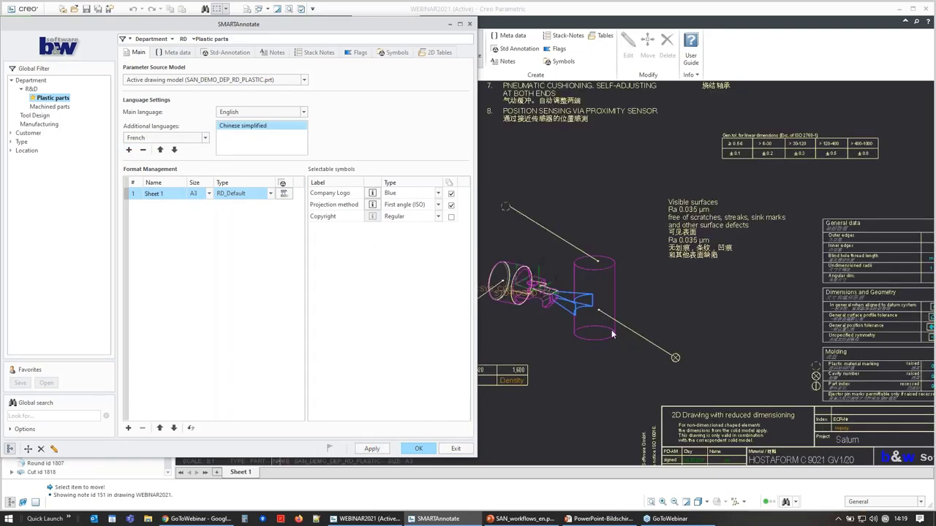
{"action": "scroll", "coordinate": [614, 331], "scroll_direction": "down", "scroll_amount": 2}
{"action": "scroll", "coordinate": [817, 402], "scroll_direction": "up", "scroll_amount": 3}
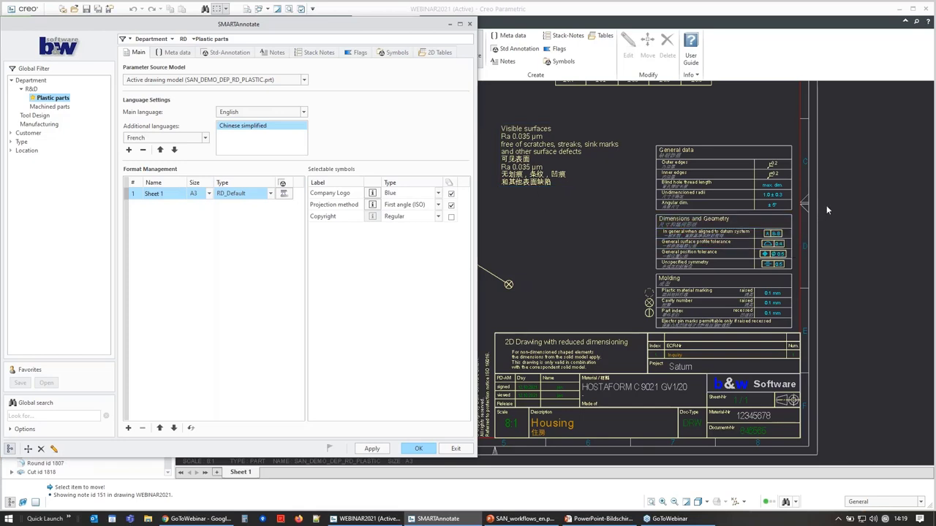
{"action": "scroll", "coordinate": [823, 208], "scroll_direction": "up", "scroll_amount": 1}
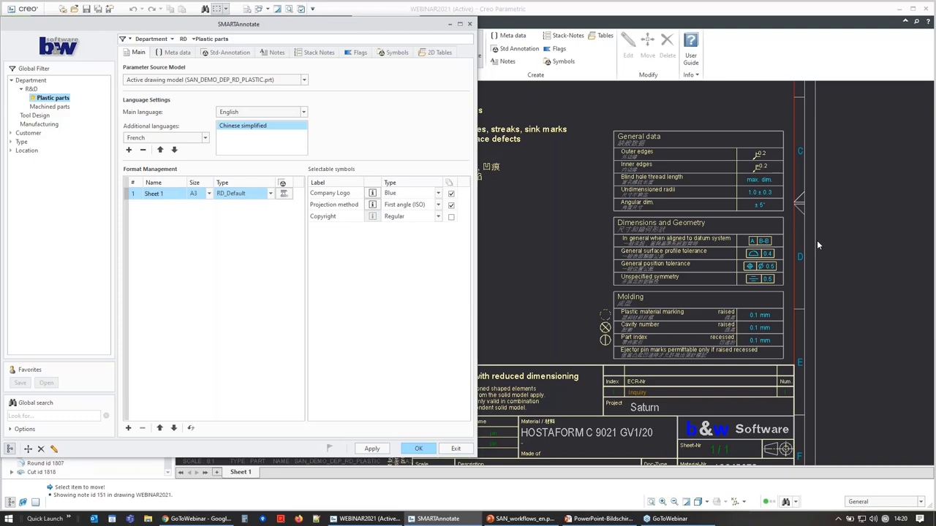
{"action": "left_click", "coordinate": [454, 449]}
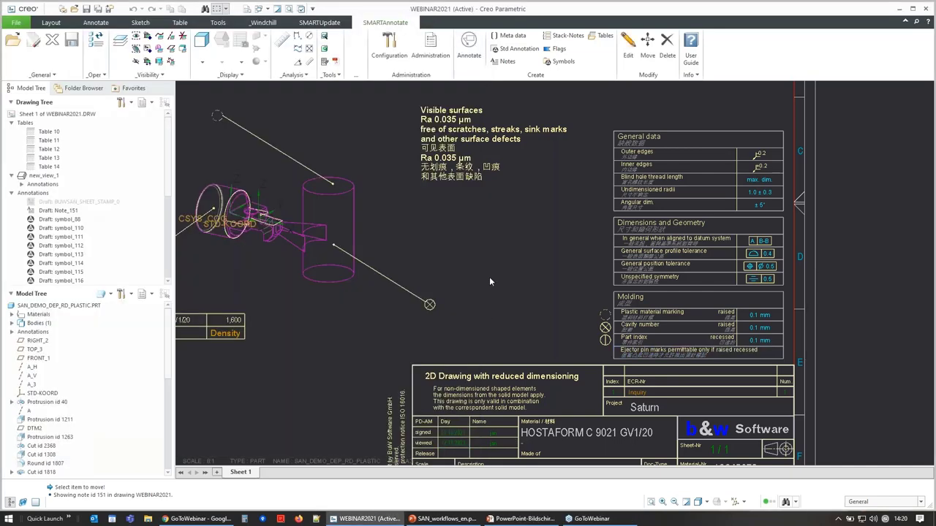
{"action": "key", "text": "alt+Tab"}
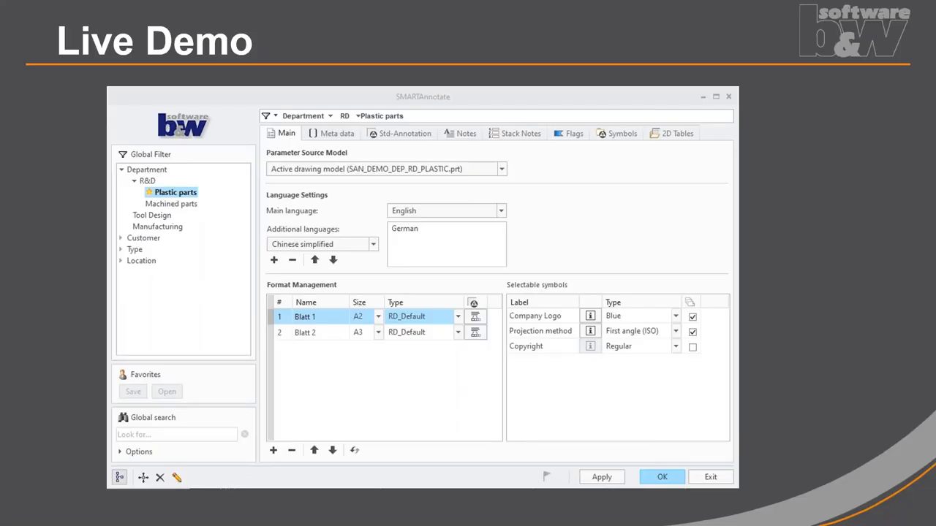
{"action": "key", "text": "Right"}
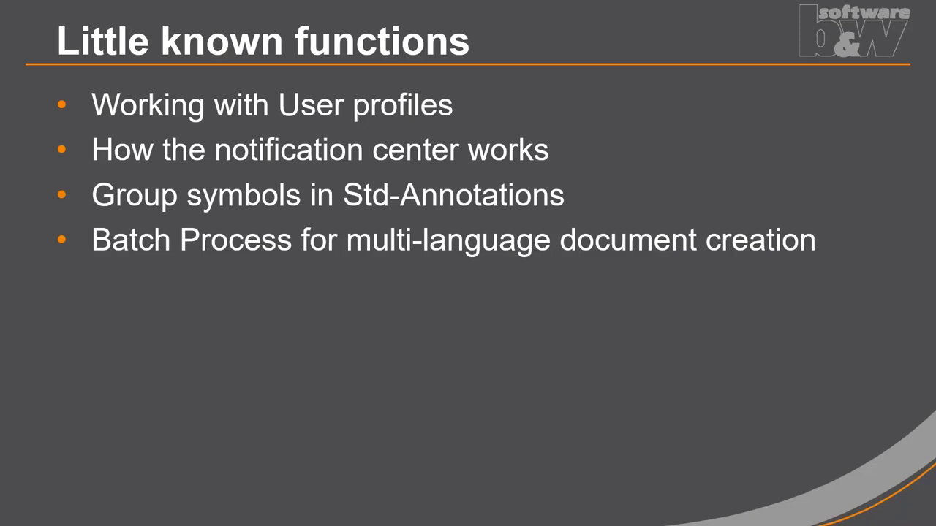
{"action": "key", "text": "Right"}
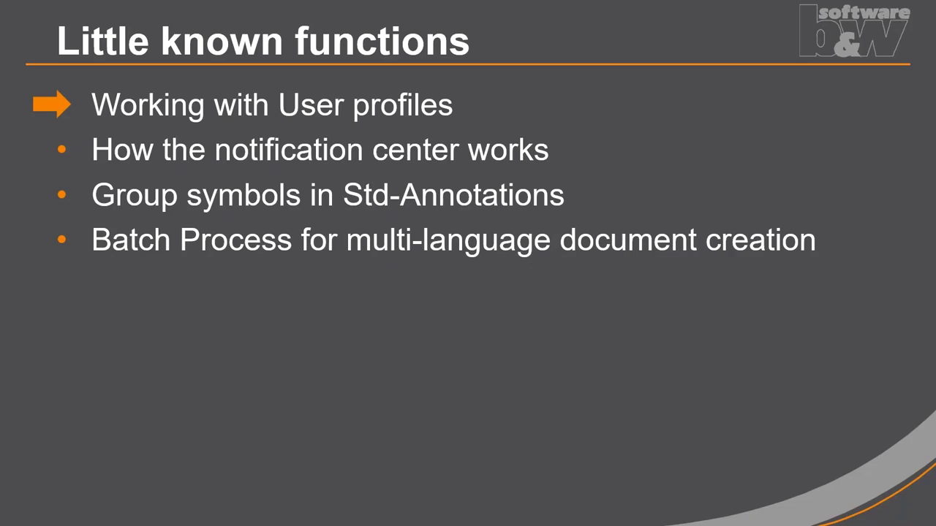
{"action": "key", "text": "Right"}
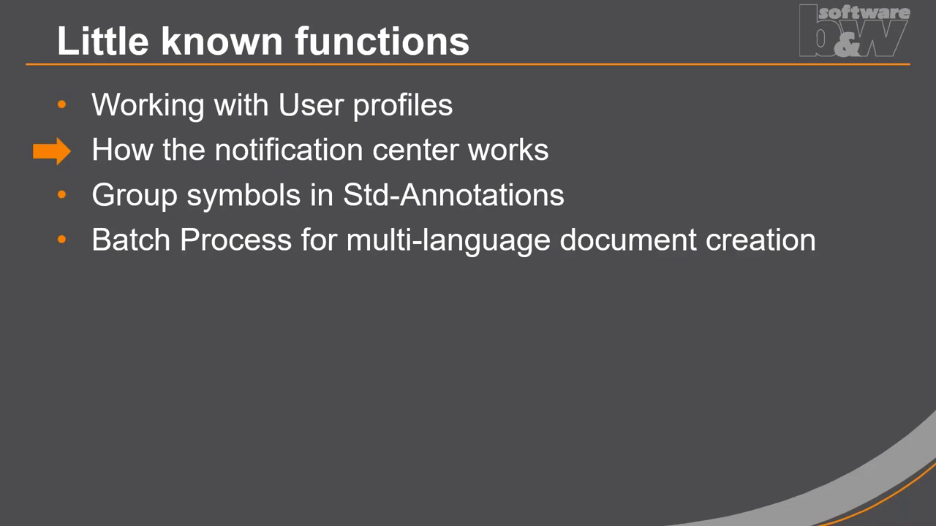
{"action": "key", "text": "Right"}
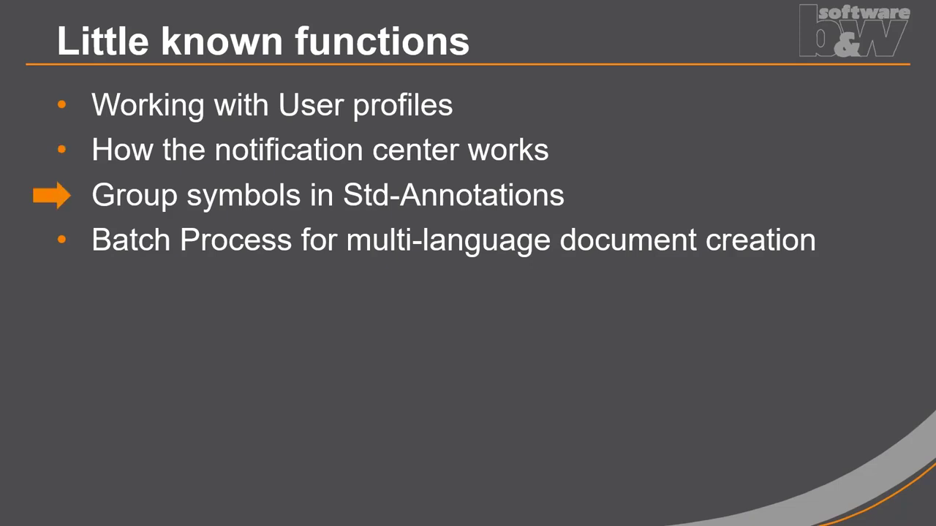
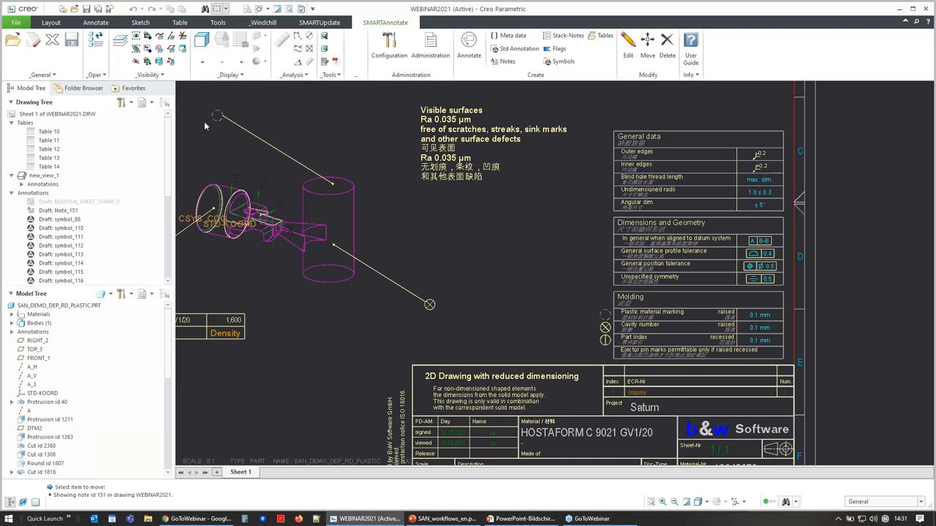
- Open the existing drawing san_demo_dep_rd_plastic_c7.drw from the webinar_2021 folder
{"action": "left_click", "coordinate": [13, 41]}
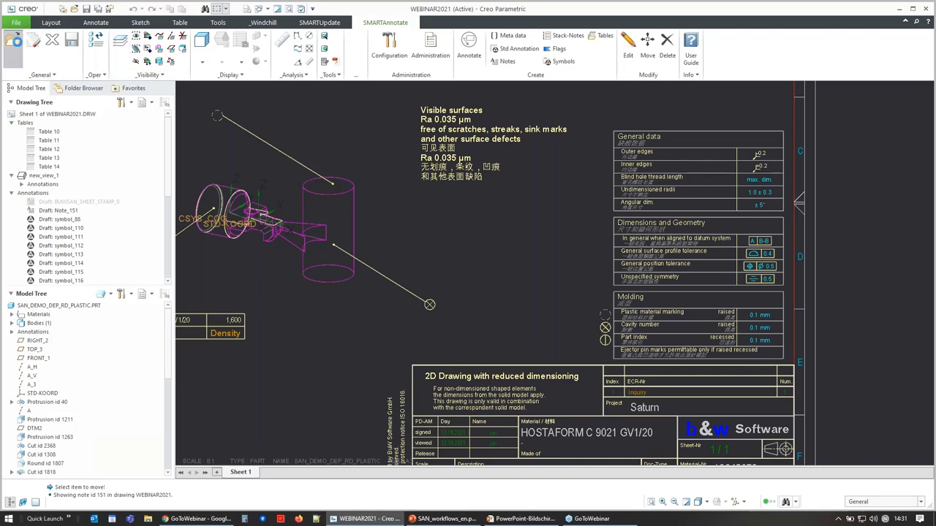
{"action": "left_click", "coordinate": [421, 246]}
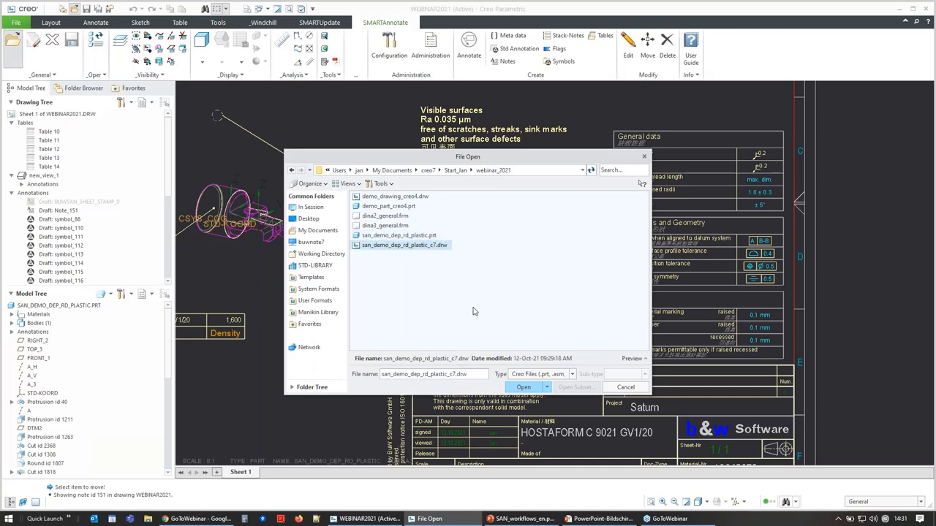
{"action": "left_click", "coordinate": [523, 388]}
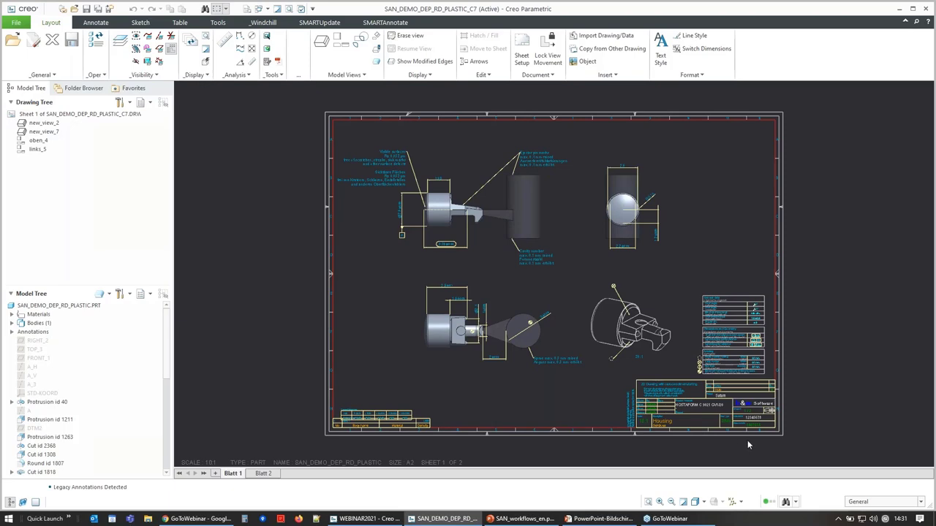
- Open the SMARTAnnotate Notification Center for this drawing and resolve the outdated note definition "Visible surfaces"
{"action": "scroll", "coordinate": [748, 440], "scroll_direction": "down", "scroll_amount": 5}
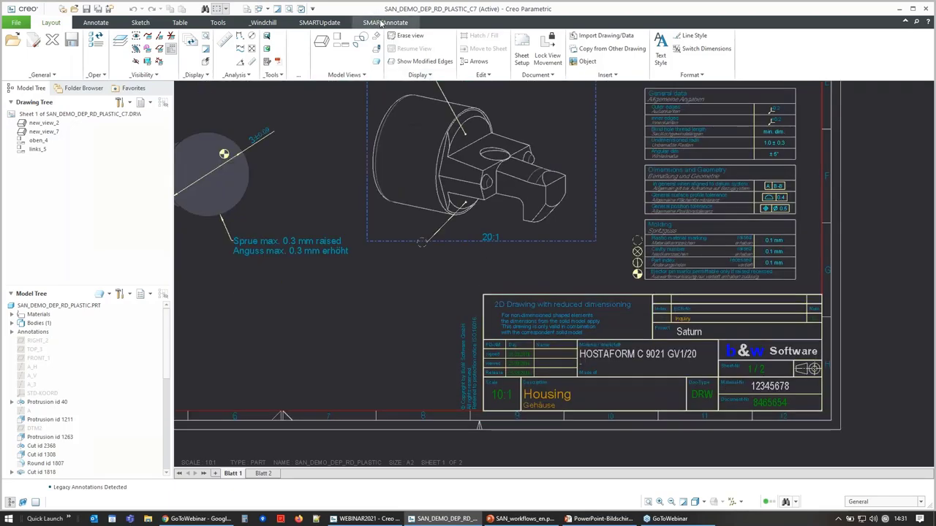
{"action": "left_click", "coordinate": [385, 22]}
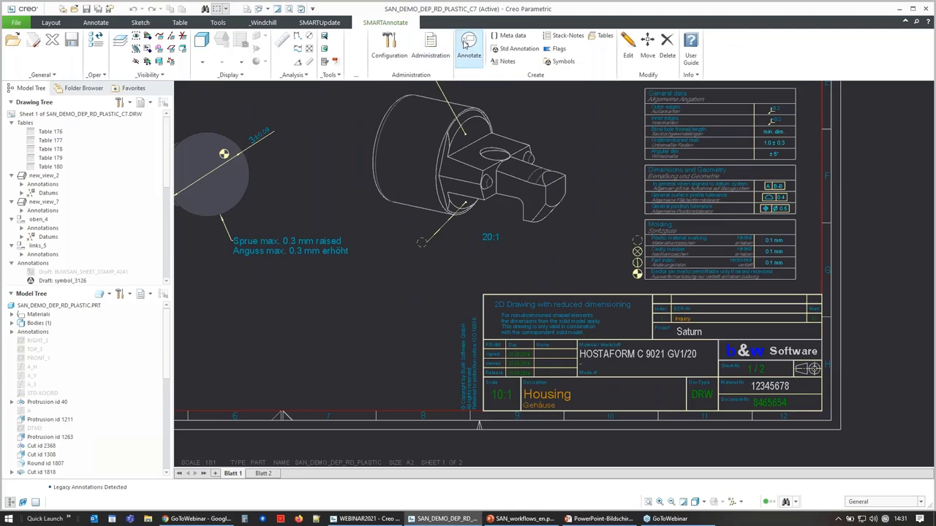
{"action": "left_click", "coordinate": [465, 45]}
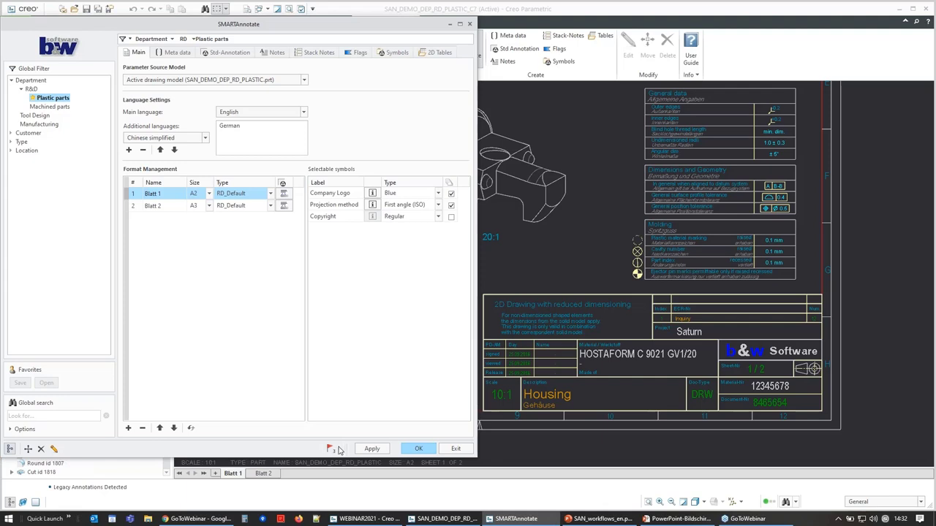
{"action": "left_click", "coordinate": [330, 450]}
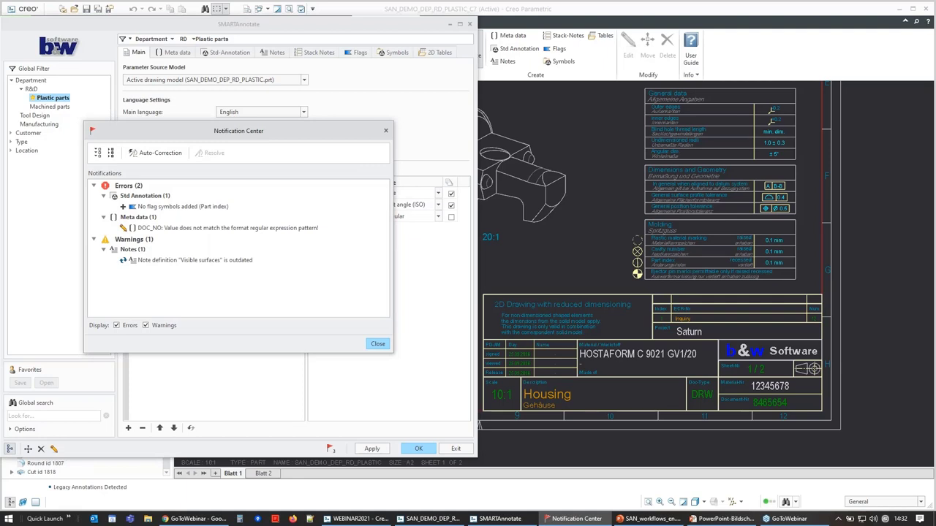
{"action": "left_click", "coordinate": [162, 262]}
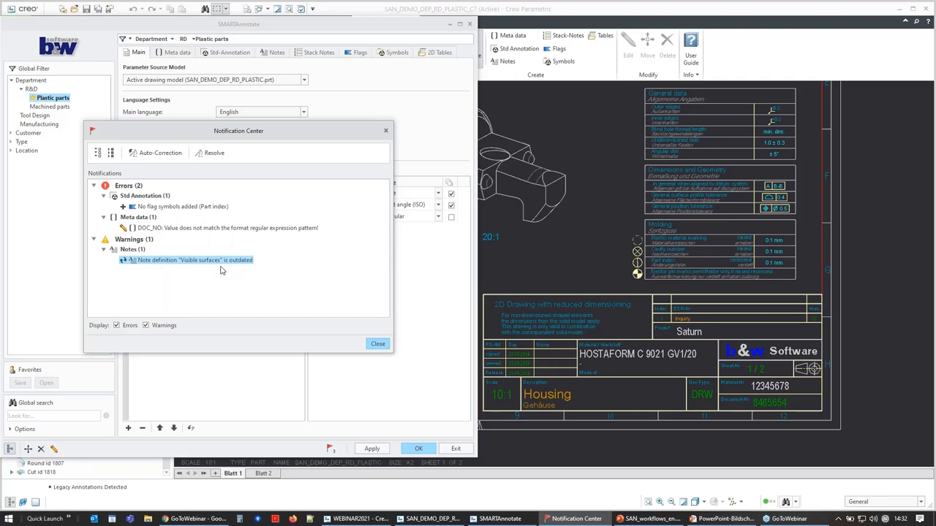
{"action": "left_click", "coordinate": [213, 154]}
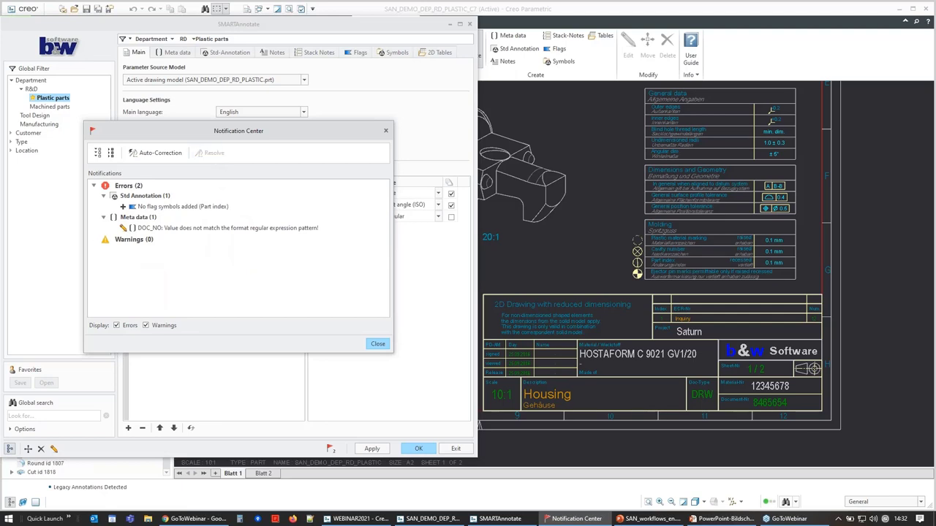
- Resolve the DOC_NO meta data error by setting the SAP number to 846565 and apply the change
{"action": "left_click", "coordinate": [193, 230]}
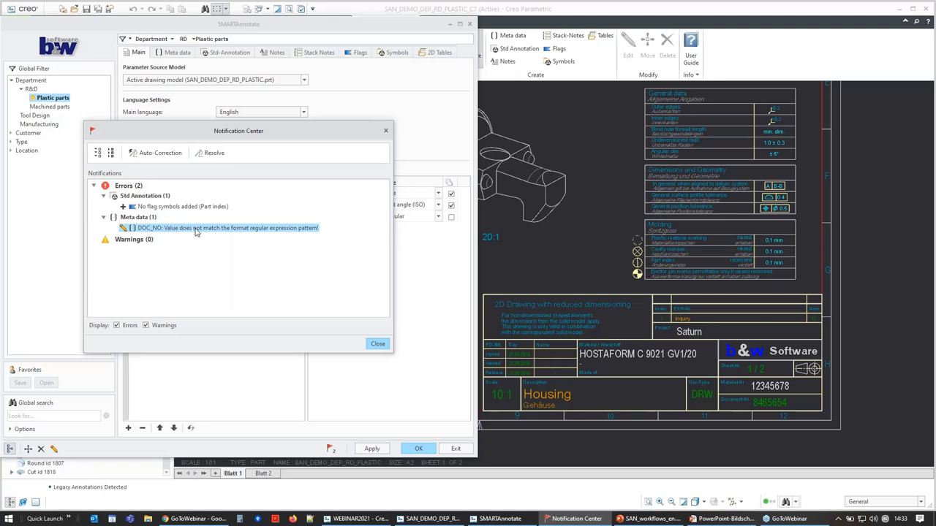
{"action": "left_click", "coordinate": [211, 152]}
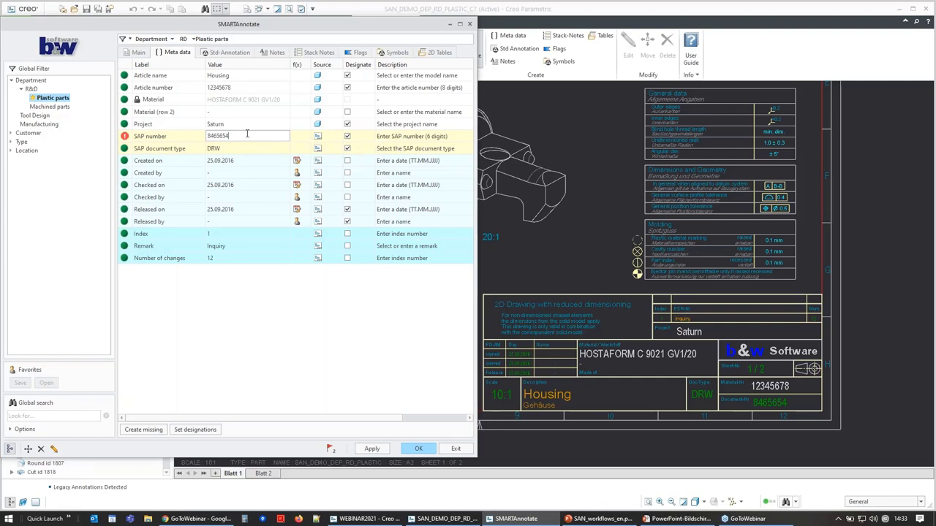
{"action": "key", "text": "BackSpace"}
{"action": "left_click", "coordinate": [371, 449]}
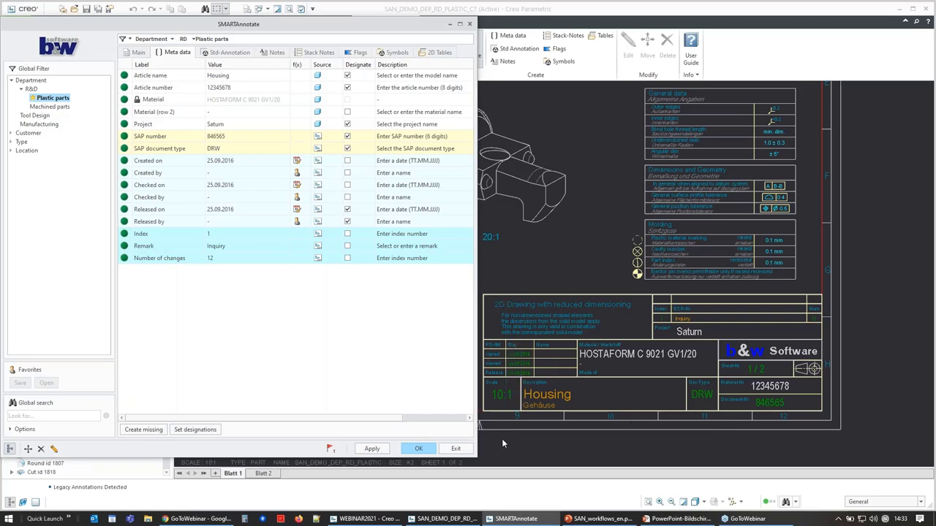
- Resolve the missing Part index flag error by attaching its symbol with a leader to the isometric view's disc surface, then close the annotation dialog
{"action": "left_click", "coordinate": [330, 449]}
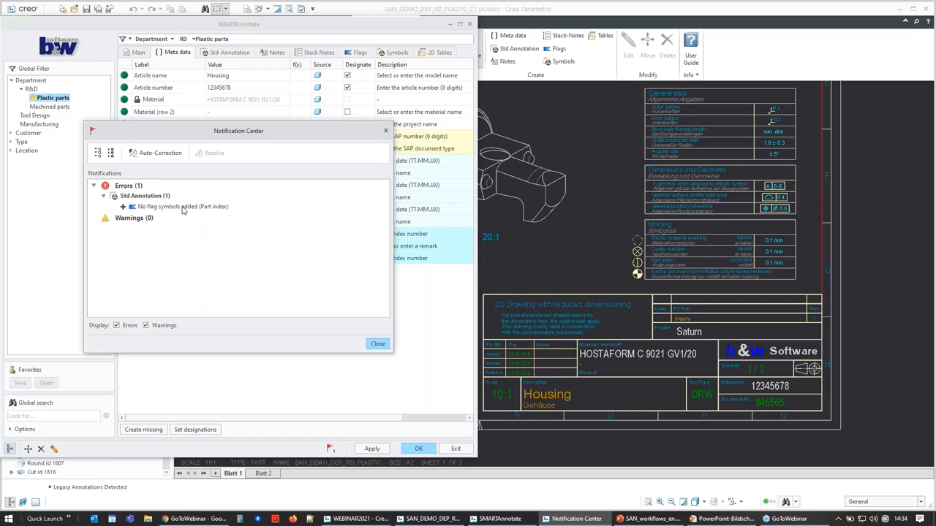
{"action": "left_click", "coordinate": [183, 208]}
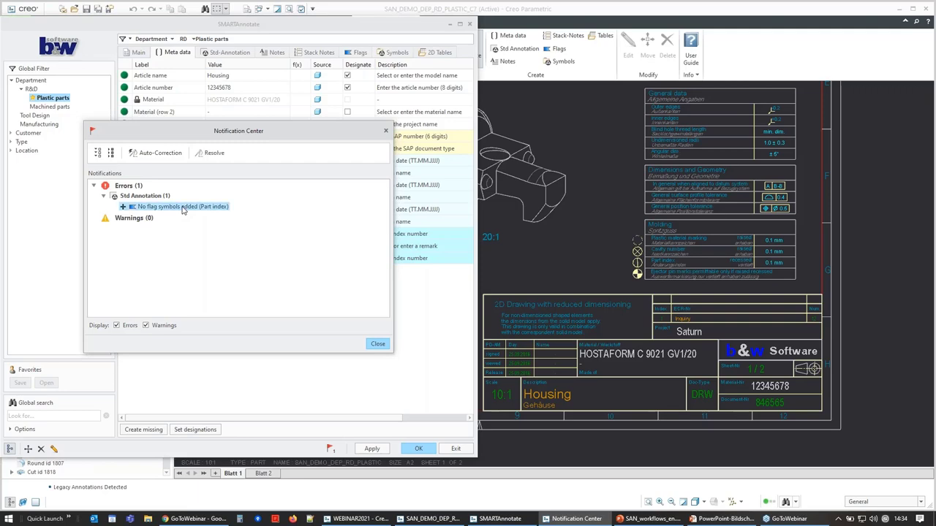
{"action": "left_click", "coordinate": [212, 155]}
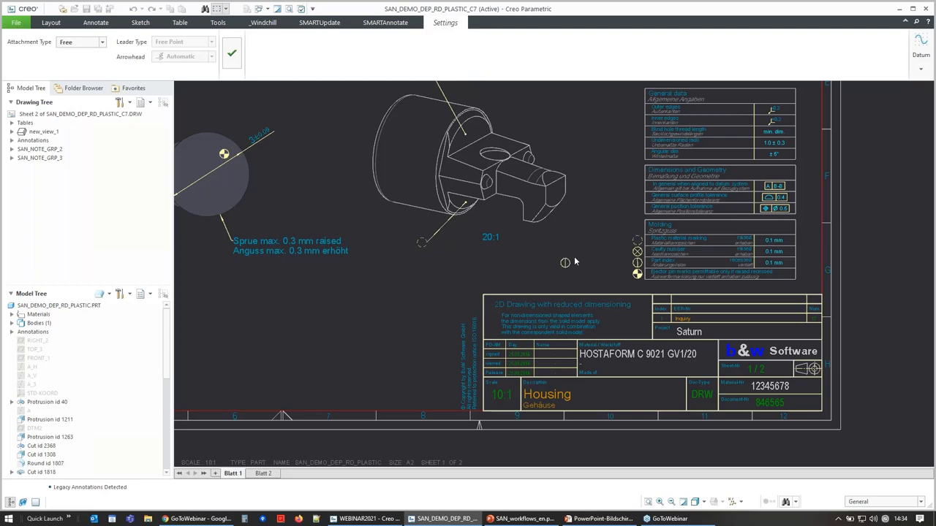
{"action": "scroll", "coordinate": [572, 266], "scroll_direction": "down", "scroll_amount": 3}
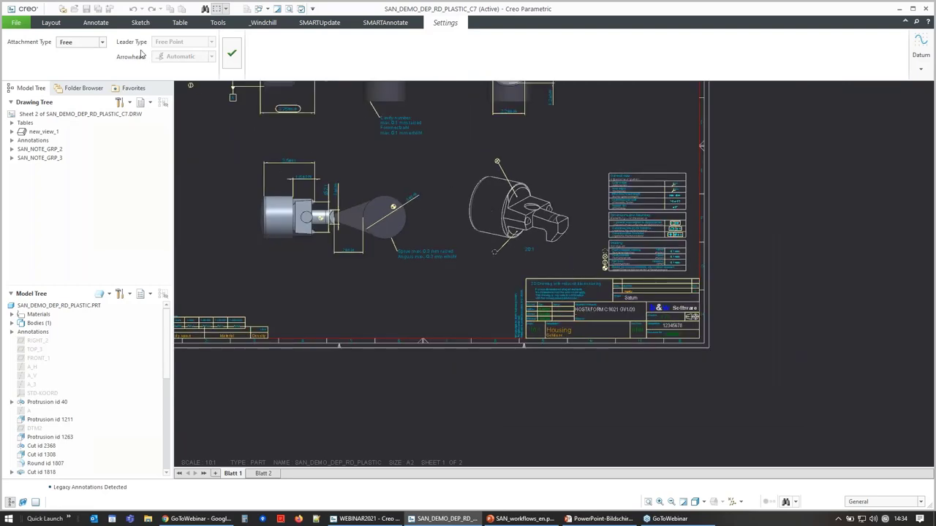
{"action": "left_click", "coordinate": [102, 42]}
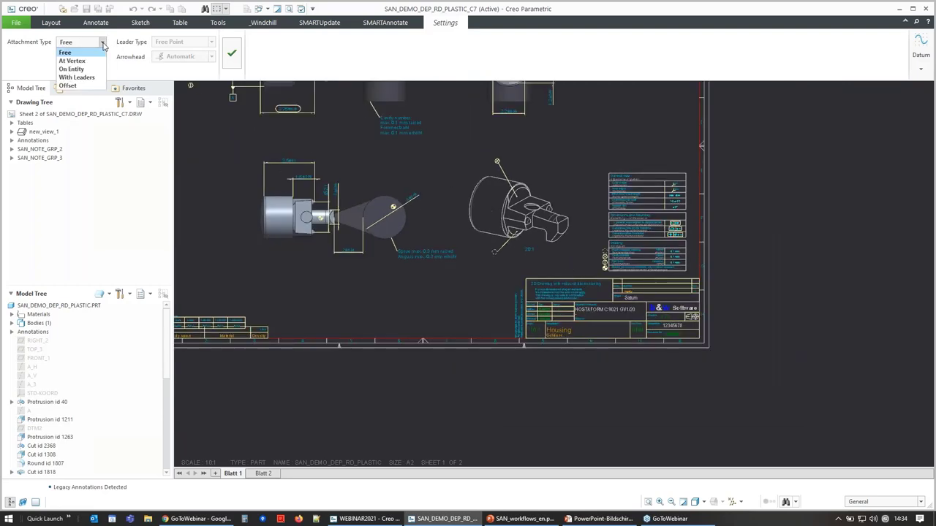
{"action": "left_click", "coordinate": [76, 77]}
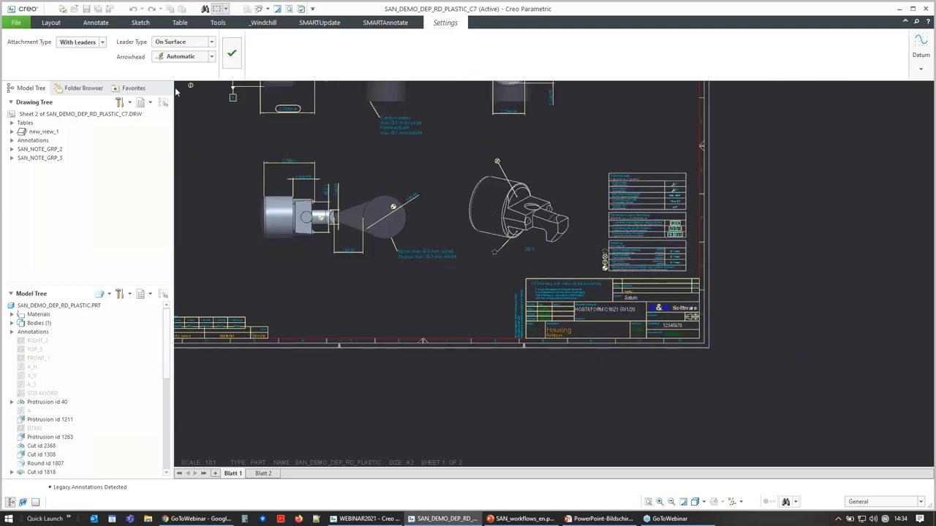
{"action": "left_click", "coordinate": [526, 197]}
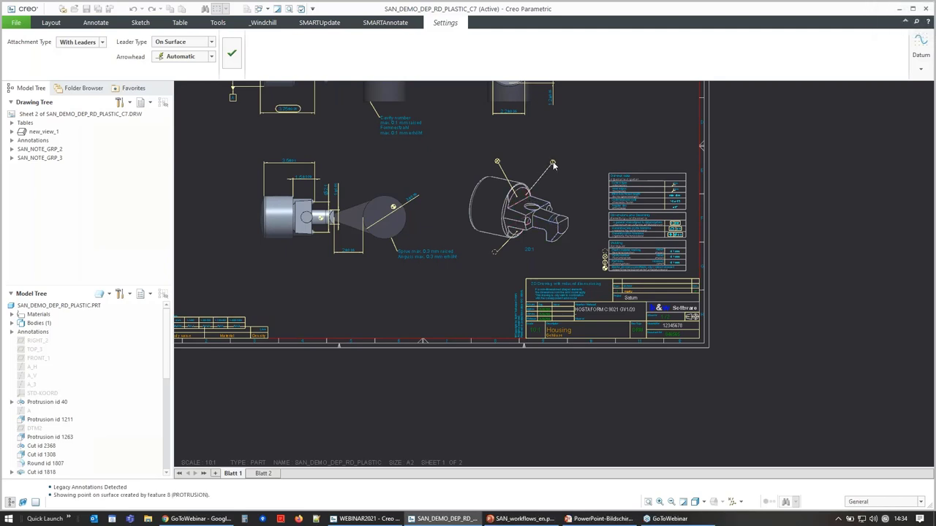
{"action": "left_click", "coordinate": [557, 154]}
{"action": "left_click", "coordinate": [232, 52]}
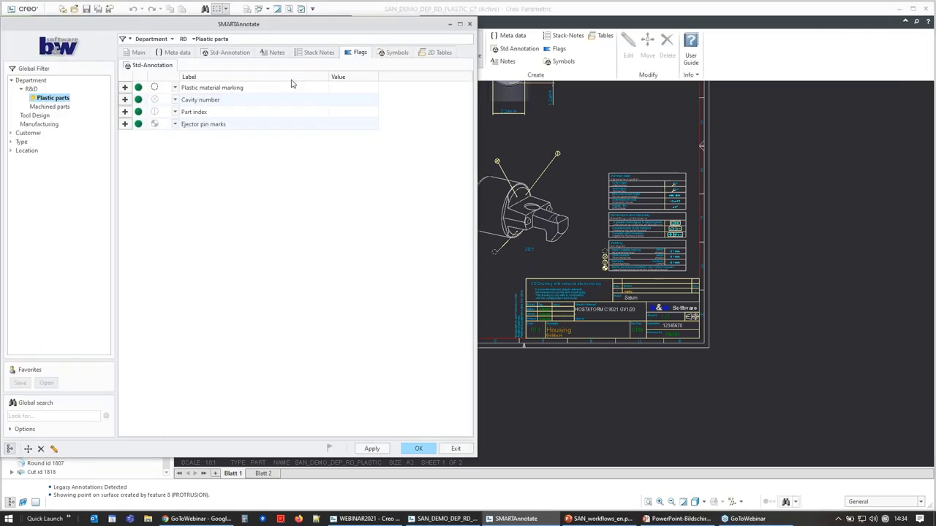
{"action": "left_click", "coordinate": [452, 452]}
{"action": "left_click", "coordinate": [456, 449]}
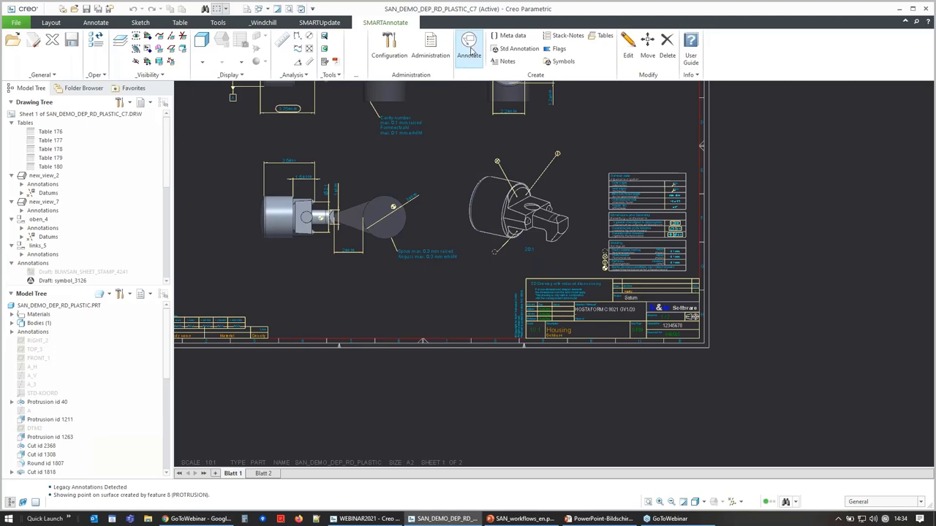
- Set the Sprue stack note's value to 0.9 and save the stack notes as the favorite jan3
{"action": "left_click", "coordinate": [564, 36]}
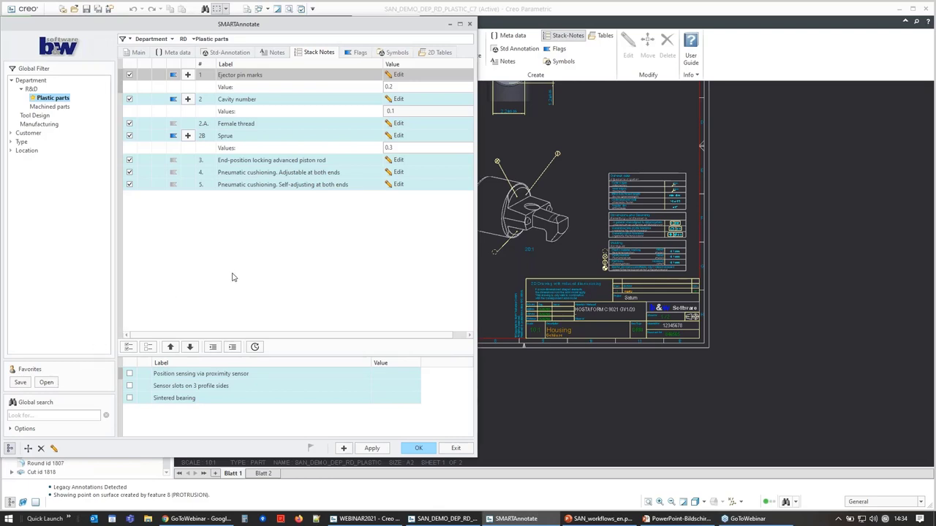
{"action": "left_click", "coordinate": [398, 148]}
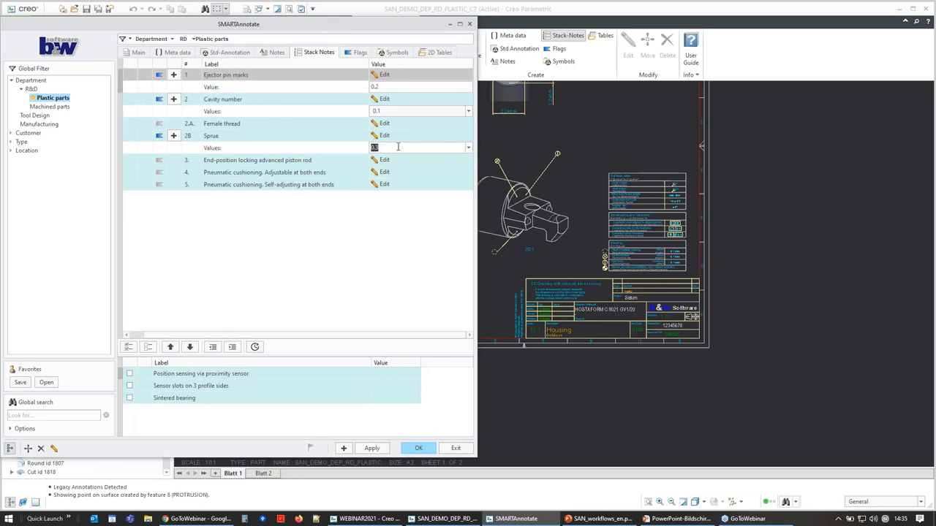
{"action": "type", "text": "0.9"}
{"action": "left_click", "coordinate": [20, 382]}
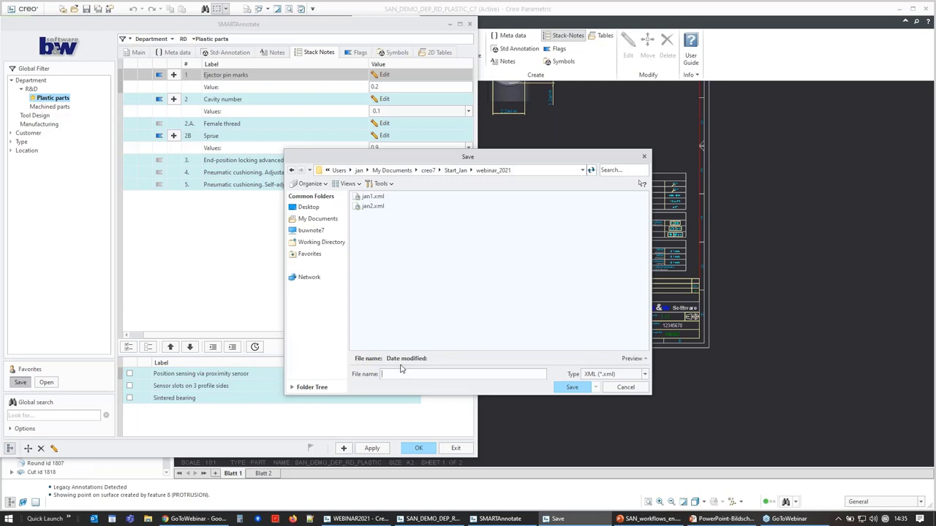
{"action": "type", "text": "jan3"}
{"action": "key", "text": "Return"}
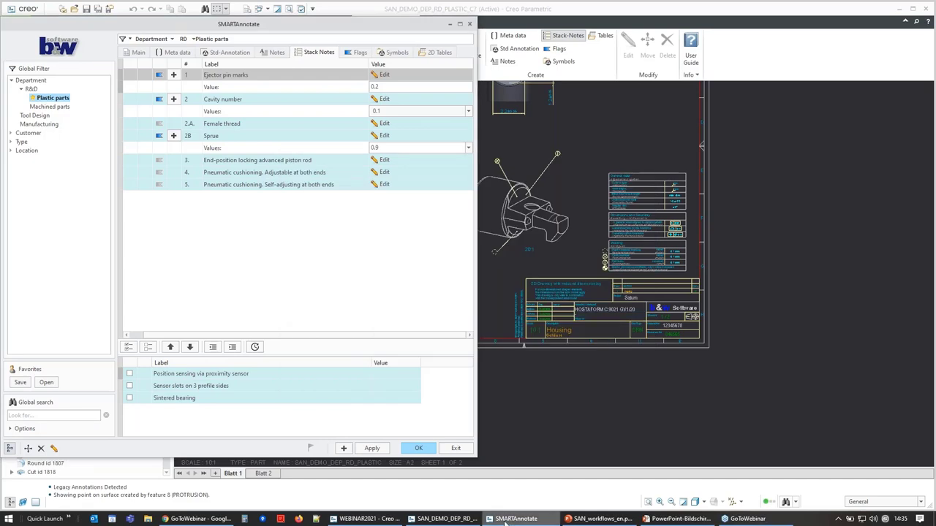
- Remove all stack notes and their flag notes from sheet Blatt 2 and apply the change
{"action": "left_click", "coordinate": [263, 474]}
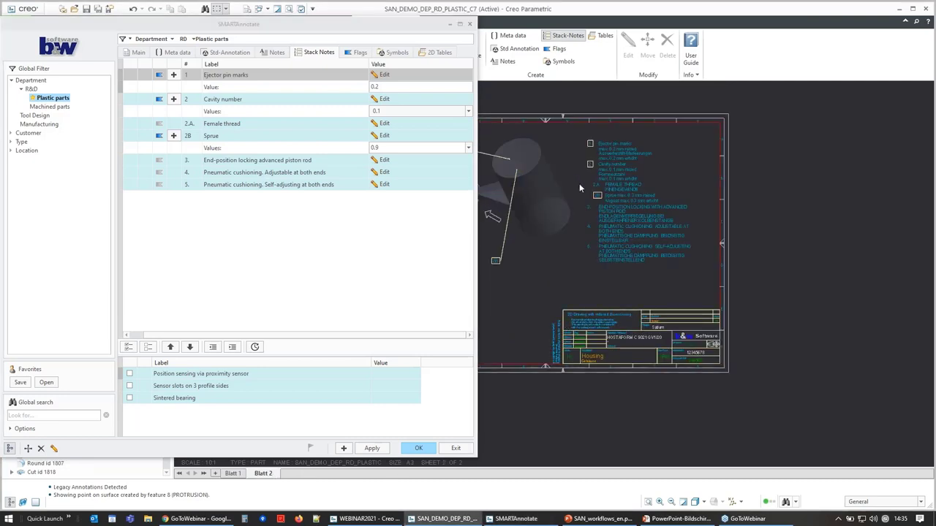
{"action": "scroll", "coordinate": [580, 182], "scroll_direction": "up", "scroll_amount": 1}
{"action": "scroll", "coordinate": [580, 183], "scroll_direction": "up", "scroll_amount": 1}
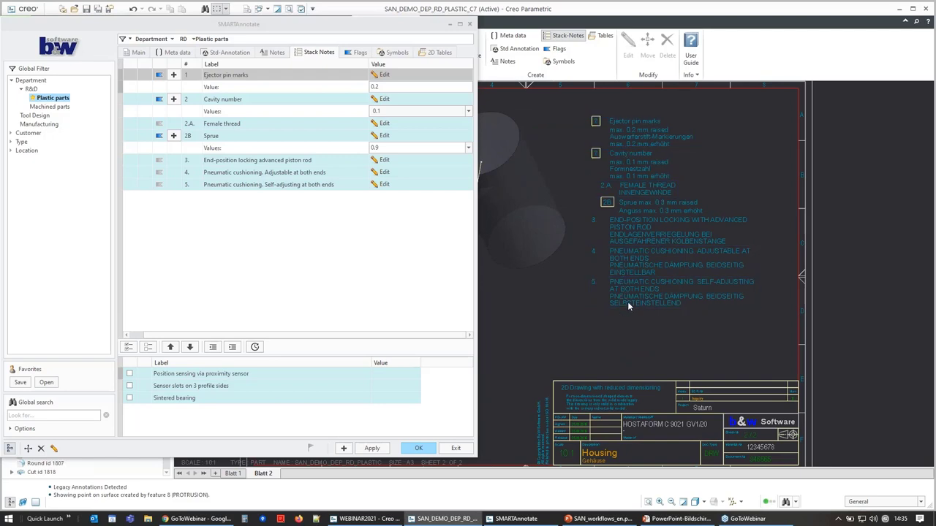
{"action": "left_click", "coordinate": [147, 349]}
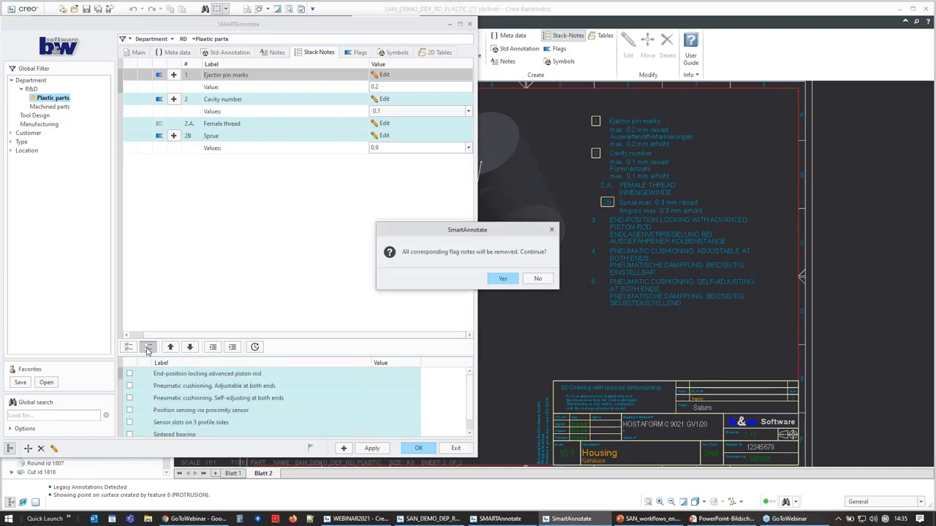
{"action": "left_click", "coordinate": [503, 279]}
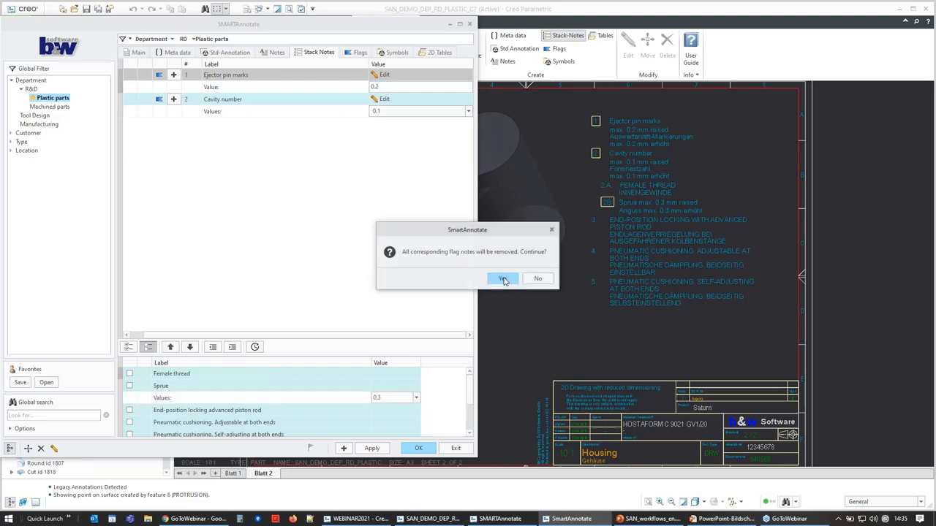
{"action": "left_click", "coordinate": [503, 279]}
{"action": "left_click", "coordinate": [503, 278]}
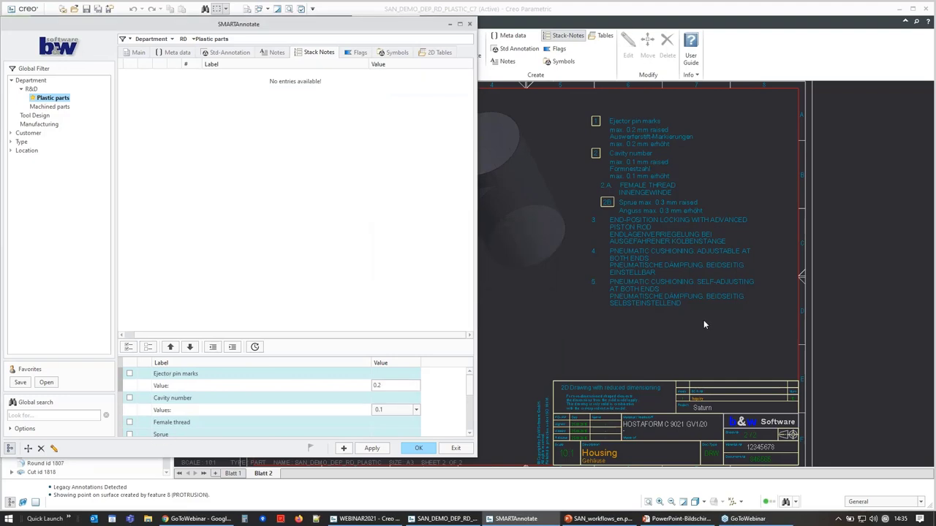
{"action": "scroll", "coordinate": [703, 325], "scroll_direction": "up", "scroll_amount": 5}
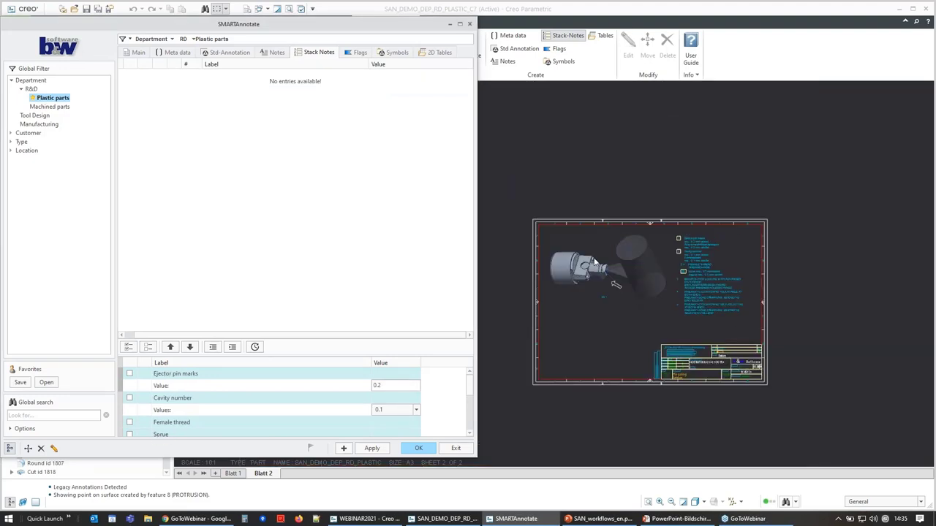
{"action": "left_click", "coordinate": [370, 449]}
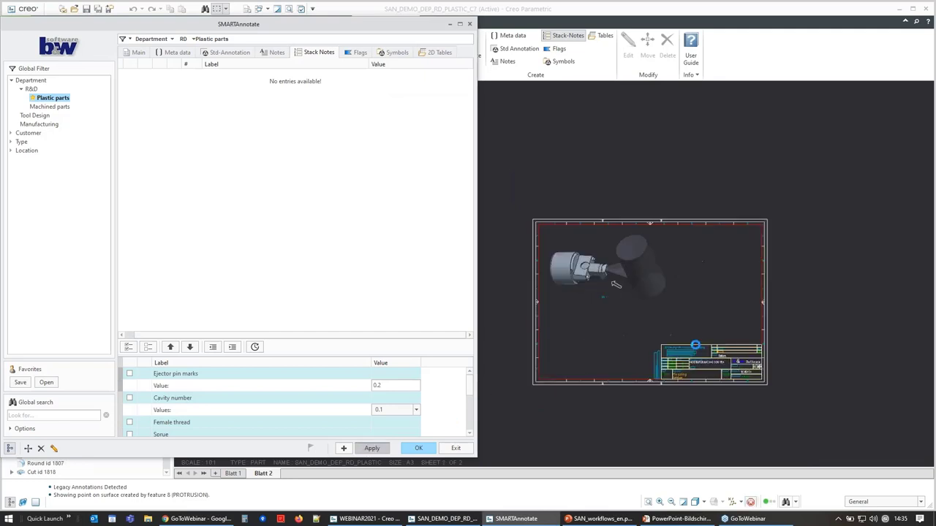
{"action": "scroll", "coordinate": [751, 299], "scroll_direction": "up", "scroll_amount": 5}
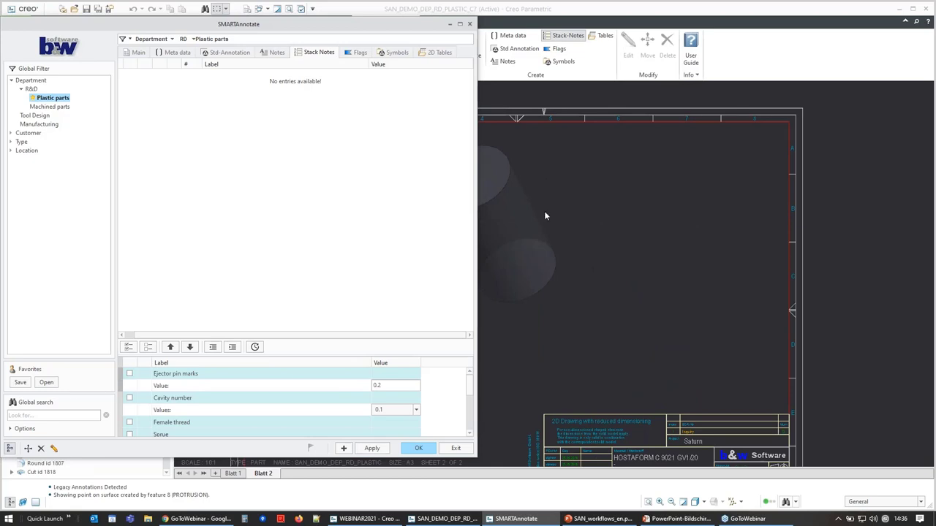
- Load the stack notes from the favorite jan3.xml and apply them to the drawing sheet
{"action": "left_click", "coordinate": [47, 383]}
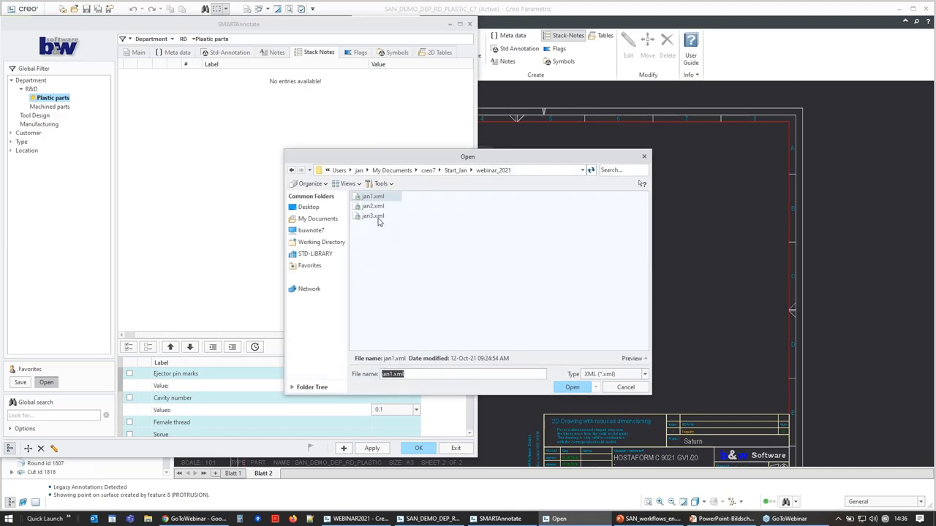
{"action": "left_click", "coordinate": [375, 216]}
{"action": "left_click", "coordinate": [572, 387]}
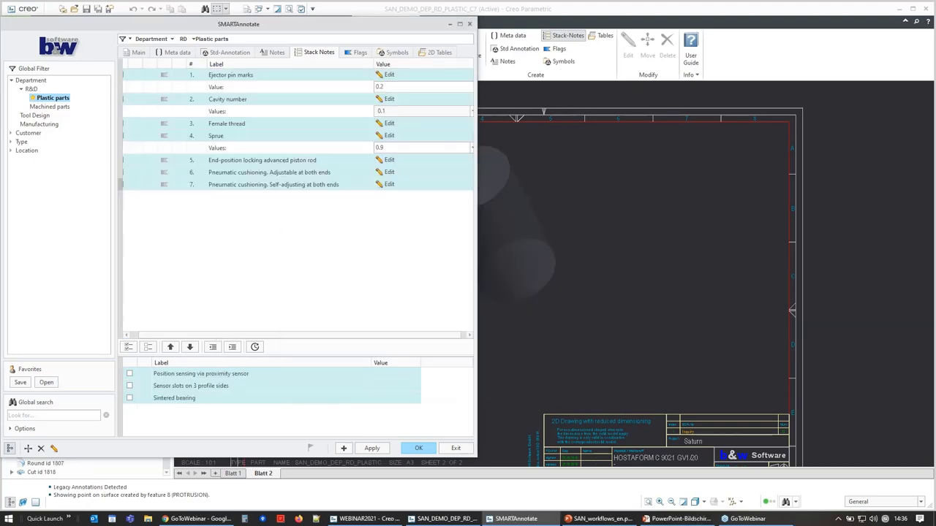
{"action": "left_click_drag", "start_coordinate": [321, 336], "coordinate": [289, 329]}
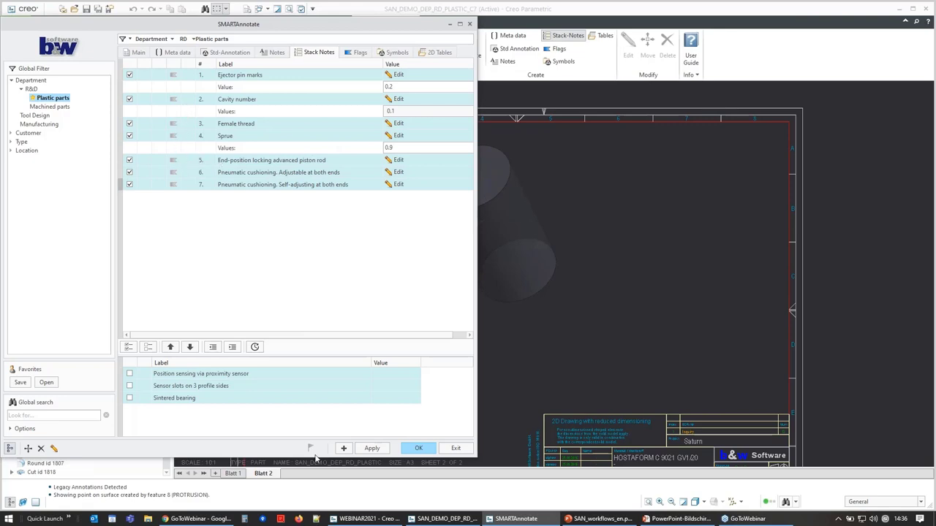
{"action": "left_click", "coordinate": [371, 449]}
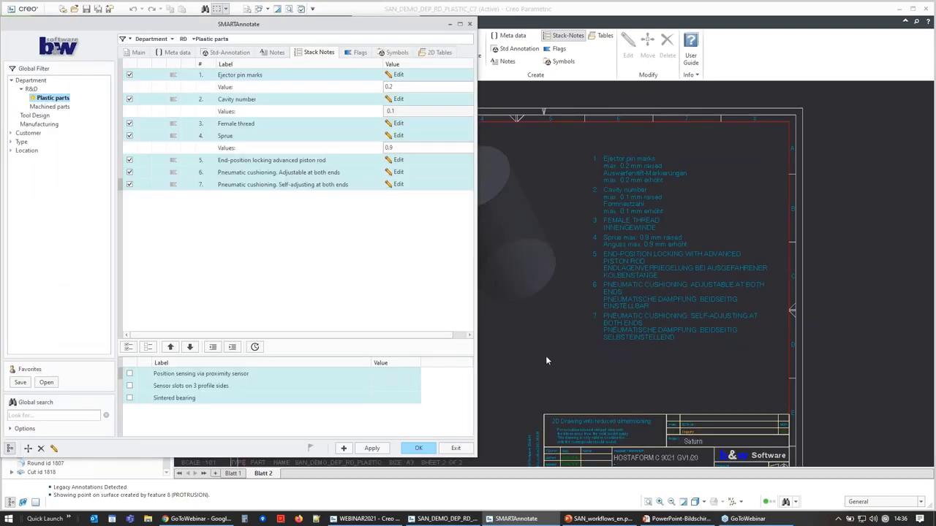
- Enable the flag for the Cavity number stack note, attach its symbol with a leader to the large cylinder's end face, and select the flagged note
{"action": "left_click", "coordinate": [174, 103]}
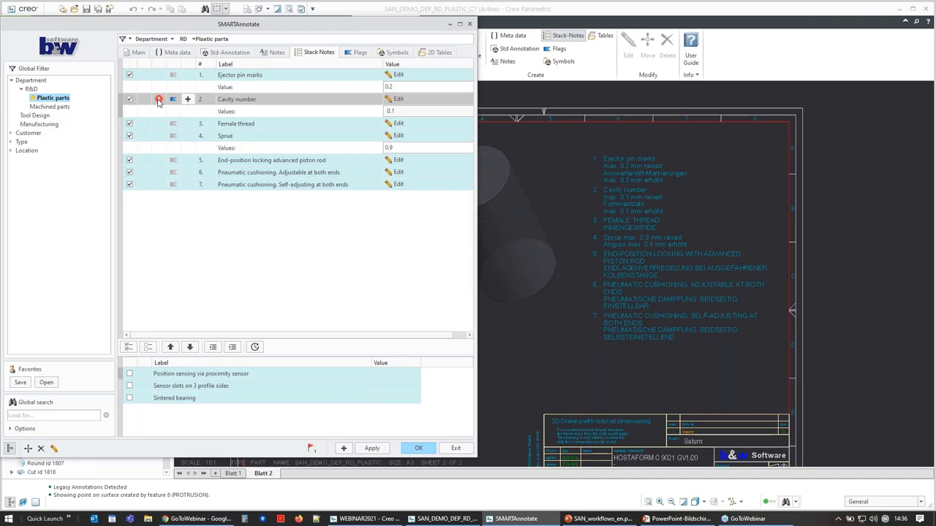
{"action": "left_click", "coordinate": [158, 100]}
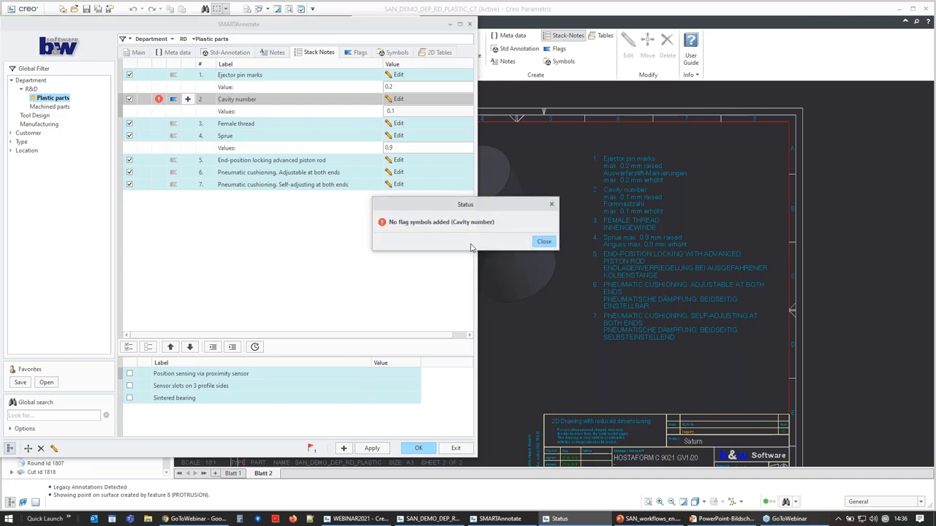
{"action": "left_click", "coordinate": [544, 241]}
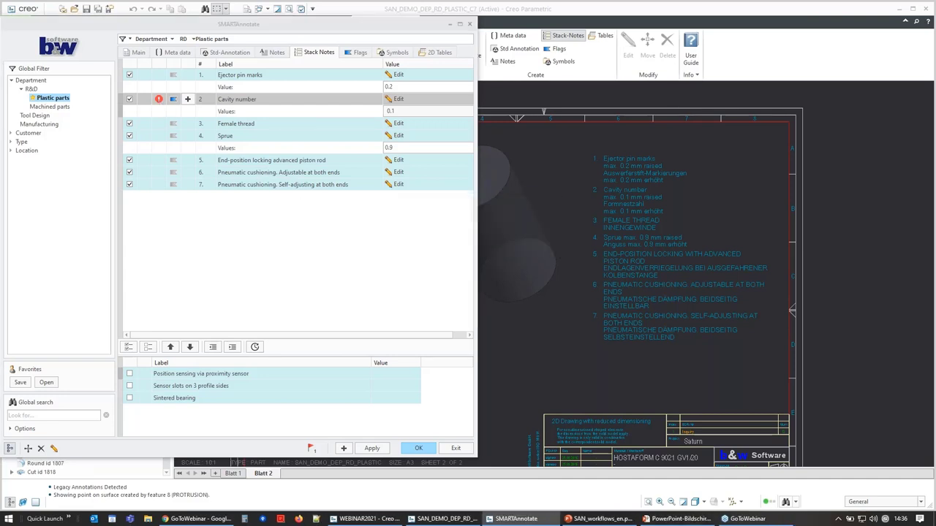
{"action": "left_click", "coordinate": [187, 99]}
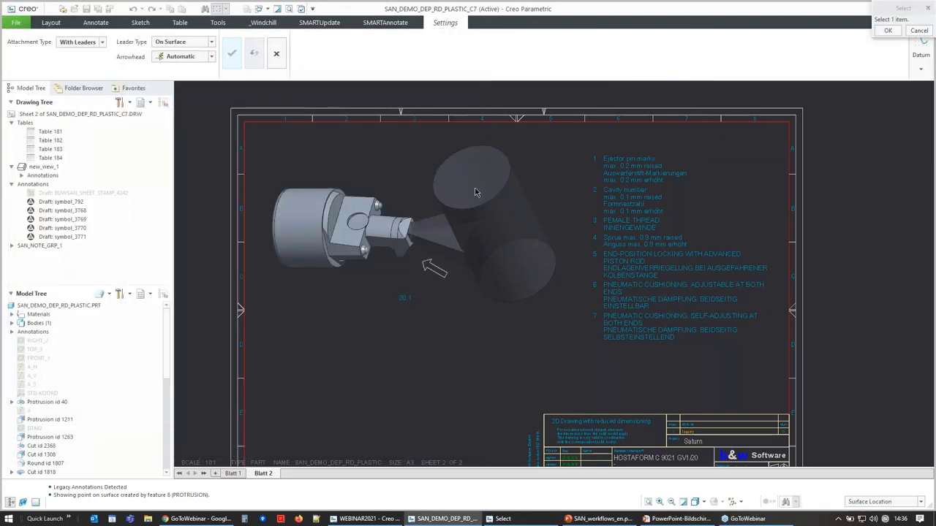
{"action": "left_click", "coordinate": [468, 184]}
{"action": "middle_click", "coordinate": [358, 343]}
{"action": "left_click", "coordinate": [333, 379]}
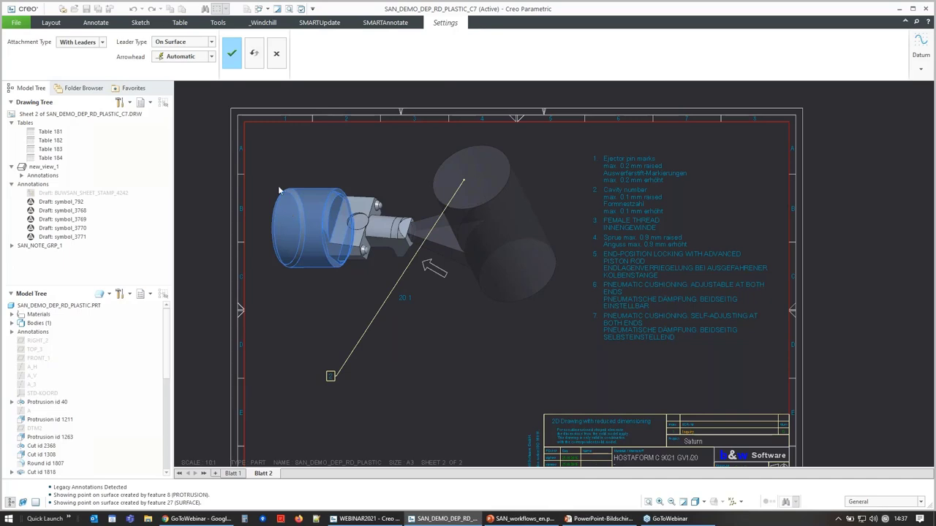
{"action": "left_click", "coordinate": [231, 52]}
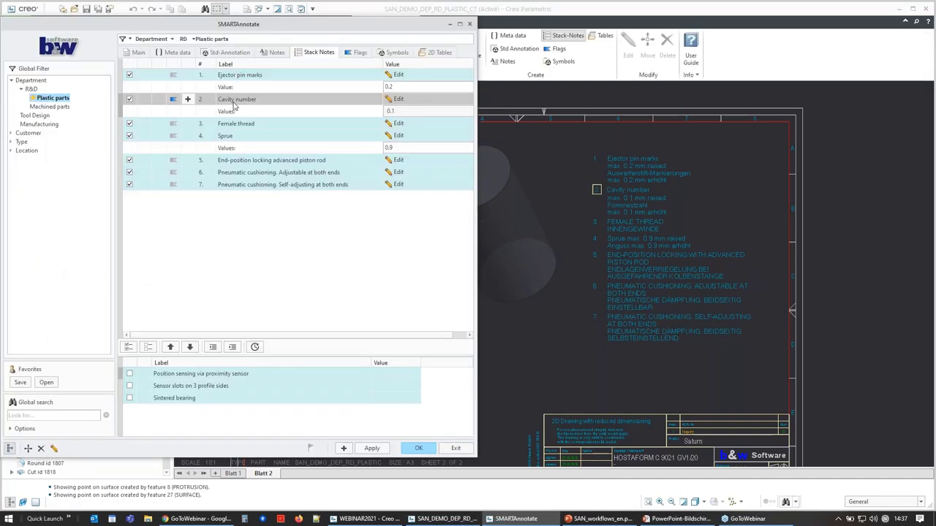
{"action": "scroll", "coordinate": [727, 257], "scroll_direction": "down", "scroll_amount": 3}
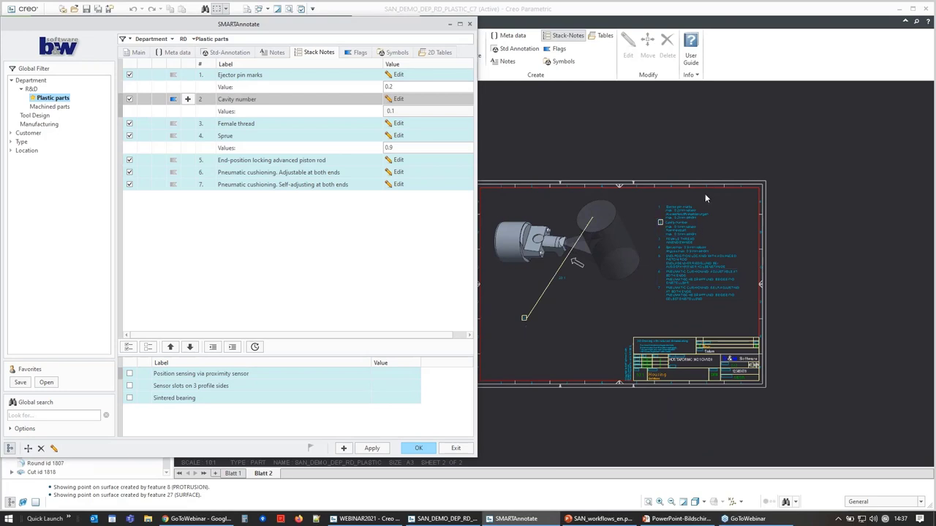
{"action": "scroll", "coordinate": [661, 228], "scroll_direction": "up", "scroll_amount": 4}
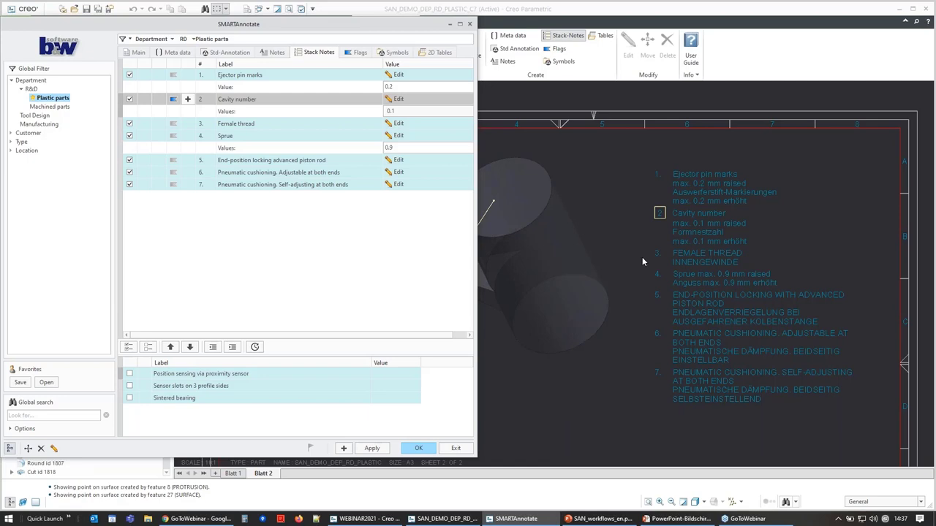
{"action": "scroll", "coordinate": [642, 257], "scroll_direction": "down", "scroll_amount": 3}
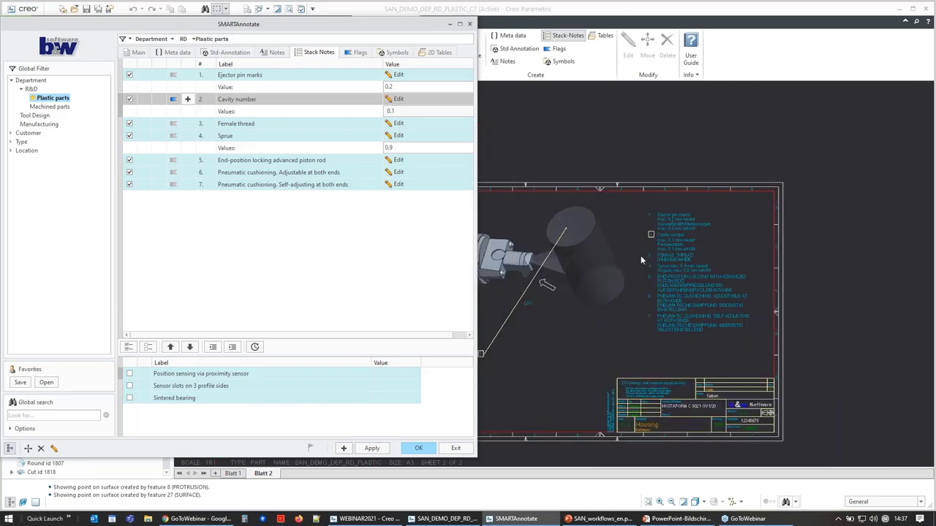
{"action": "left_click", "coordinate": [675, 242]}
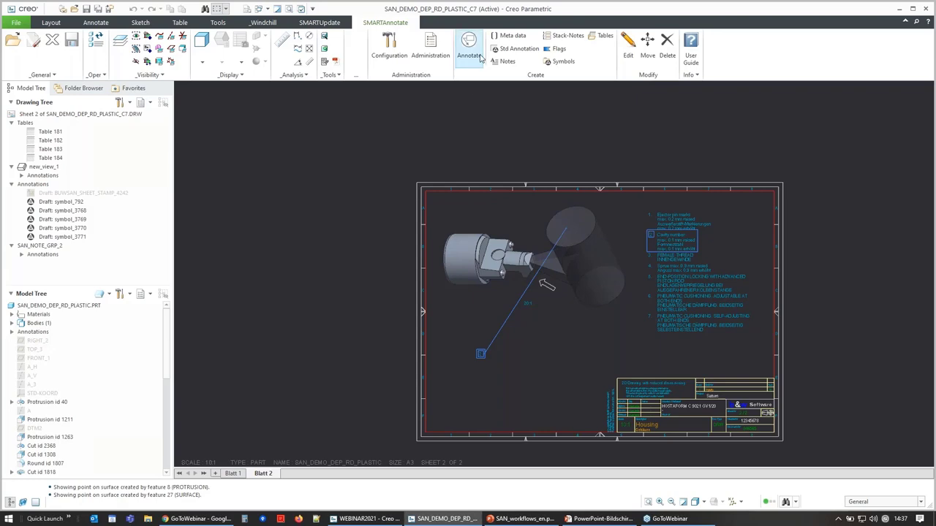
- Set the article name in the meta data to Cover, apply it to the title block and close the annotation dialog
{"action": "left_click", "coordinate": [553, 37]}
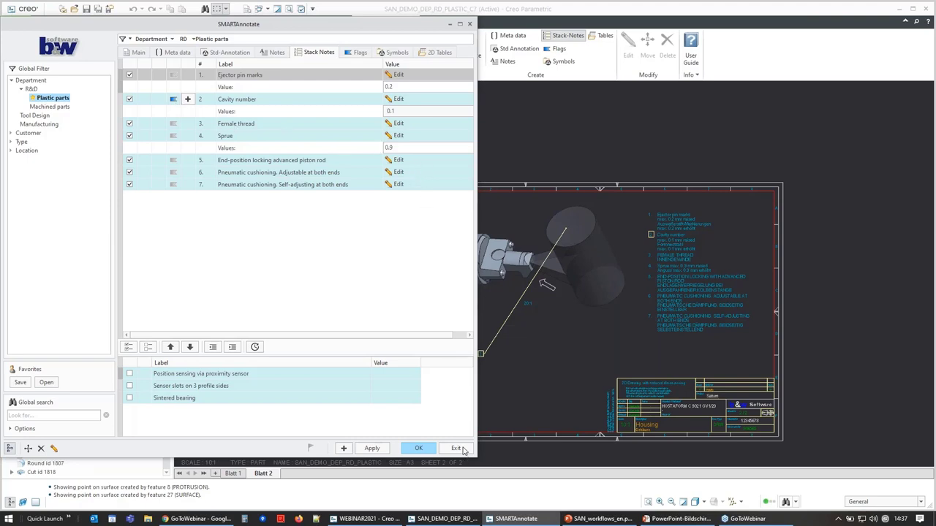
{"action": "left_click", "coordinate": [174, 53]}
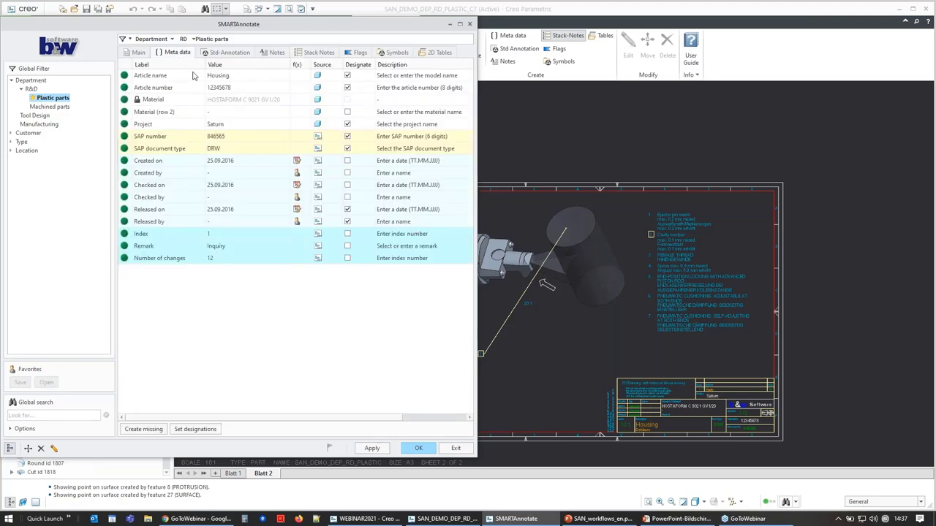
{"action": "left_click", "coordinate": [281, 79]}
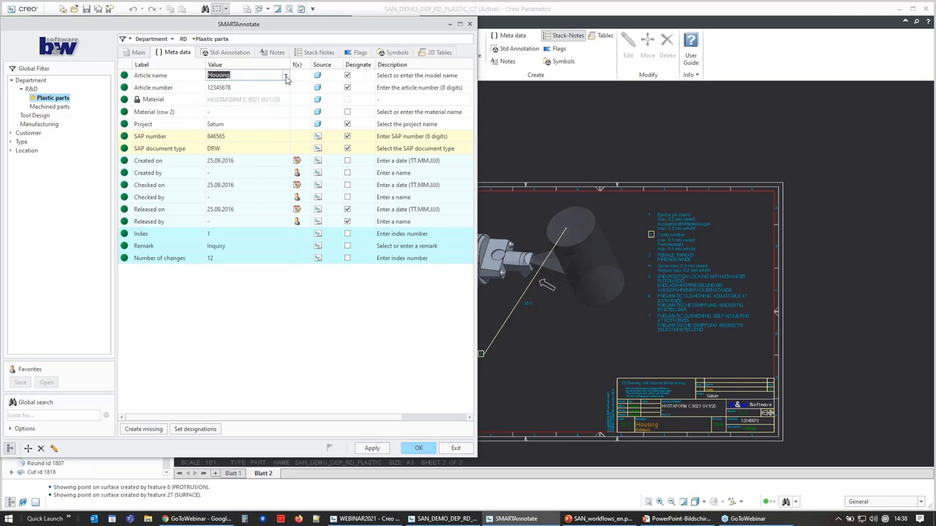
{"action": "left_click", "coordinate": [286, 76]}
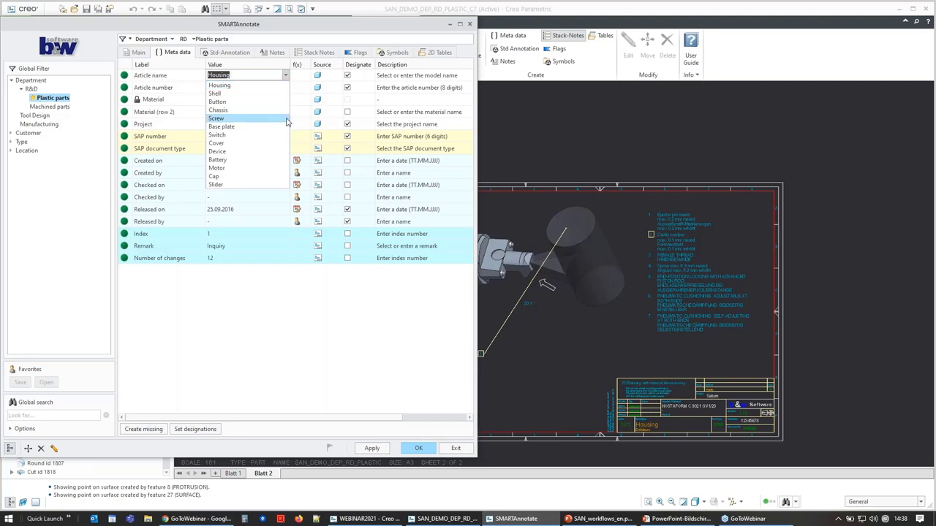
{"action": "left_click", "coordinate": [254, 144]}
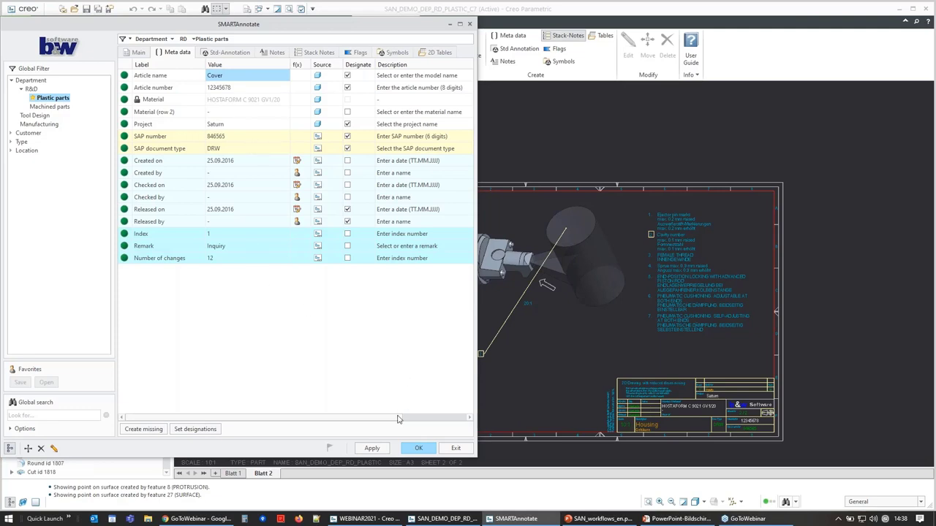
{"action": "left_click", "coordinate": [373, 449]}
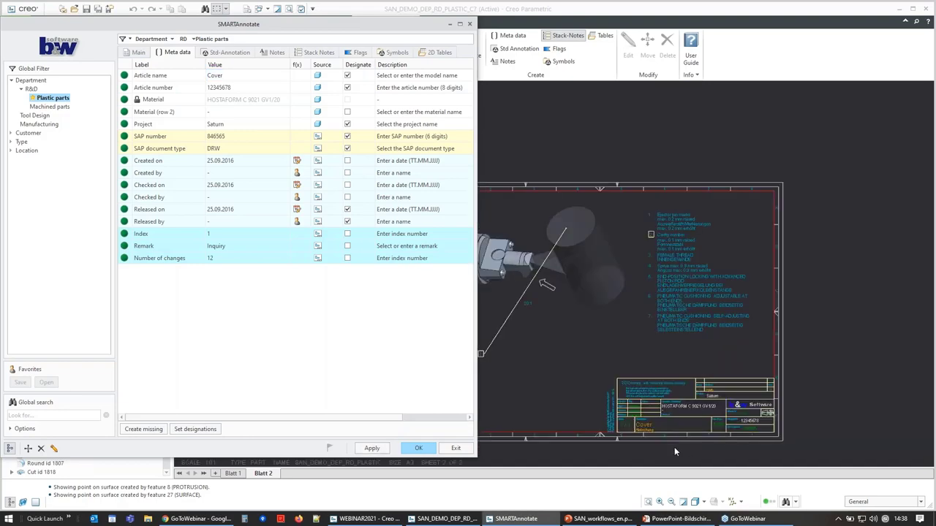
{"action": "scroll", "coordinate": [651, 444], "scroll_direction": "up", "scroll_amount": 2}
{"action": "scroll", "coordinate": [648, 441], "scroll_direction": "up", "scroll_amount": 1}
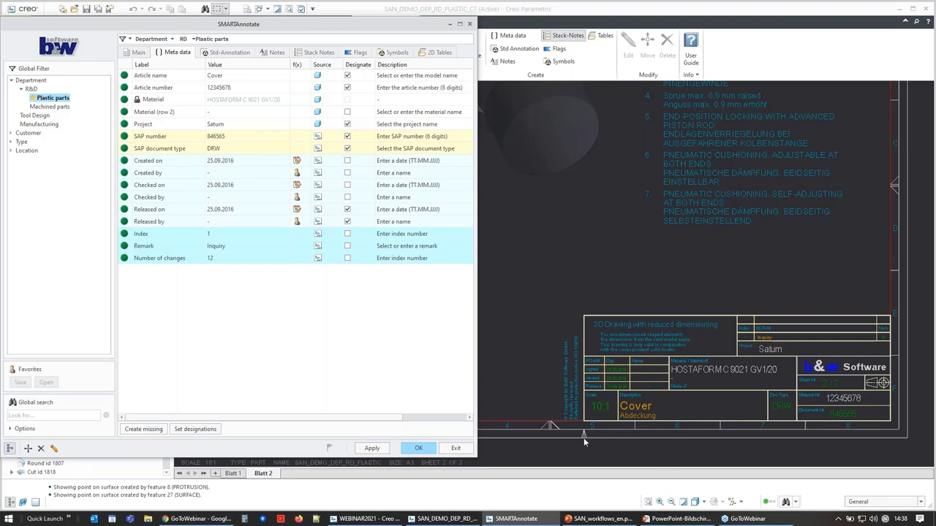
{"action": "left_click", "coordinate": [456, 448]}
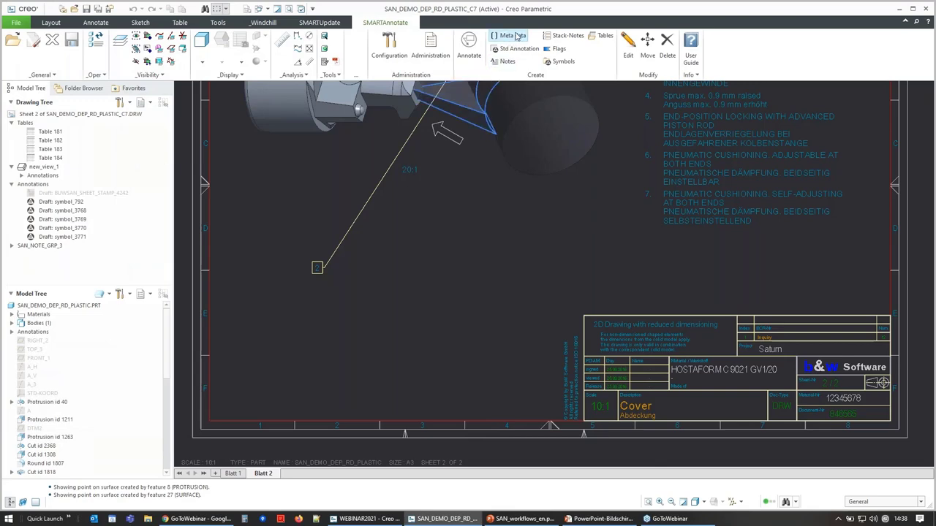
- Look over the meta data entries for the plastic part and close the annotation dialog
{"action": "left_click", "coordinate": [514, 37]}
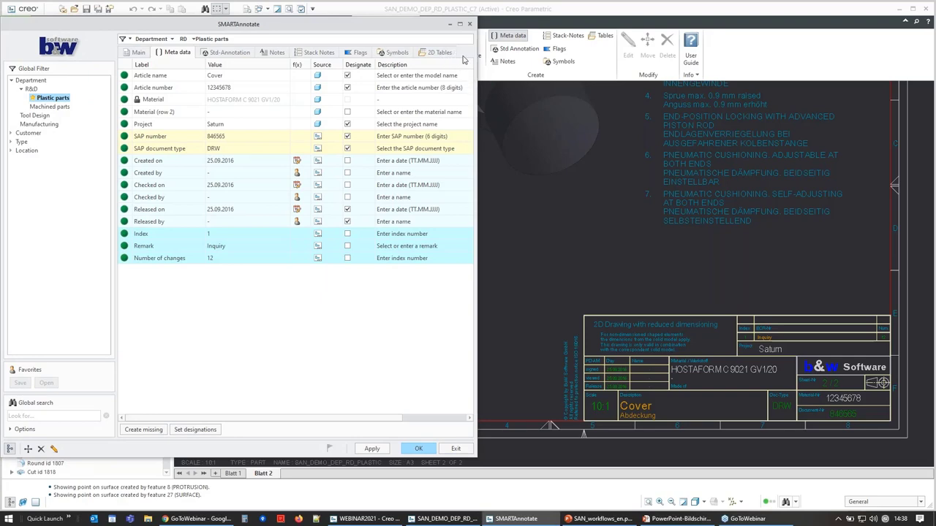
{"action": "left_click", "coordinate": [470, 25]}
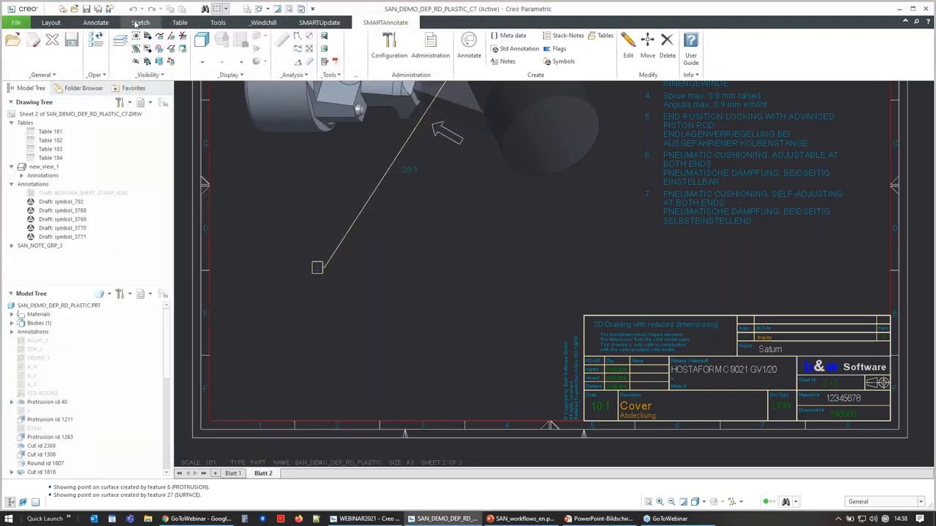
- Open the model parameters and list those of the part instead of the drawing
{"action": "left_click", "coordinate": [218, 22]}
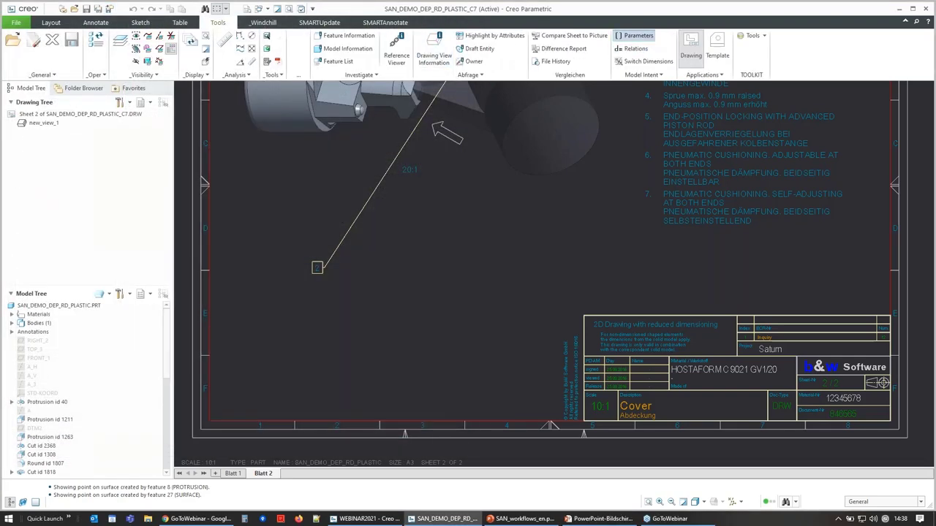
{"action": "left_click", "coordinate": [647, 42]}
{"action": "left_click_drag", "start_coordinate": [644, 242], "coordinate": [671, 243]}
{"action": "left_click", "coordinate": [723, 196]}
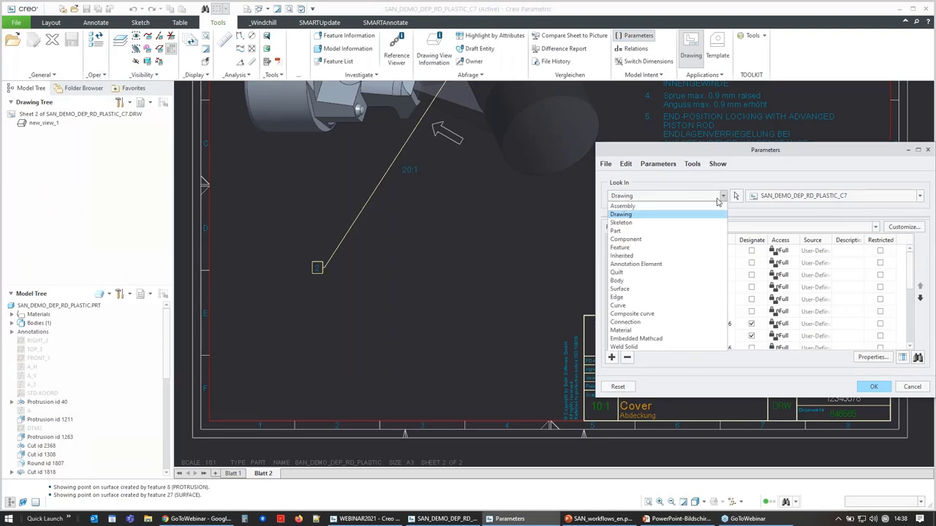
{"action": "left_click", "coordinate": [685, 231]}
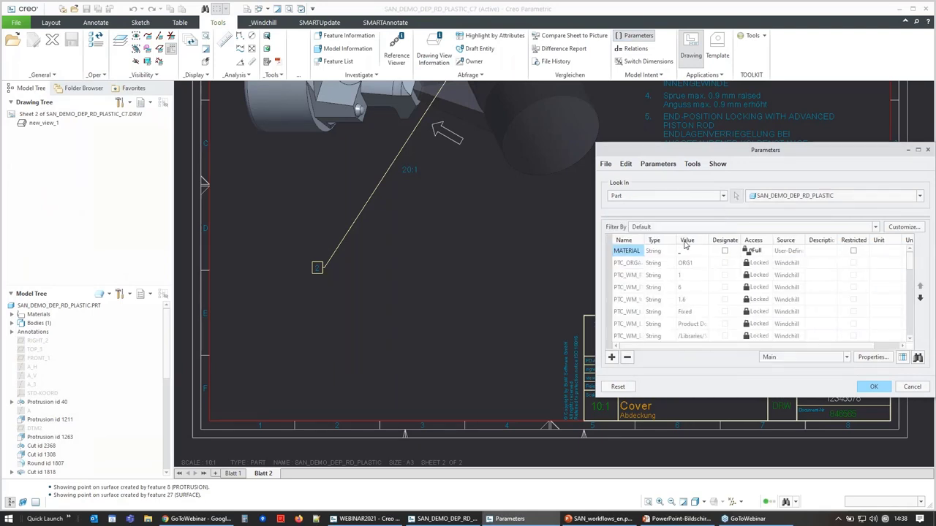
- Sort the part parameters by name, widen the Name and Value columns to examine the article name translations, and close the list without saving
{"action": "left_click", "coordinate": [636, 242]}
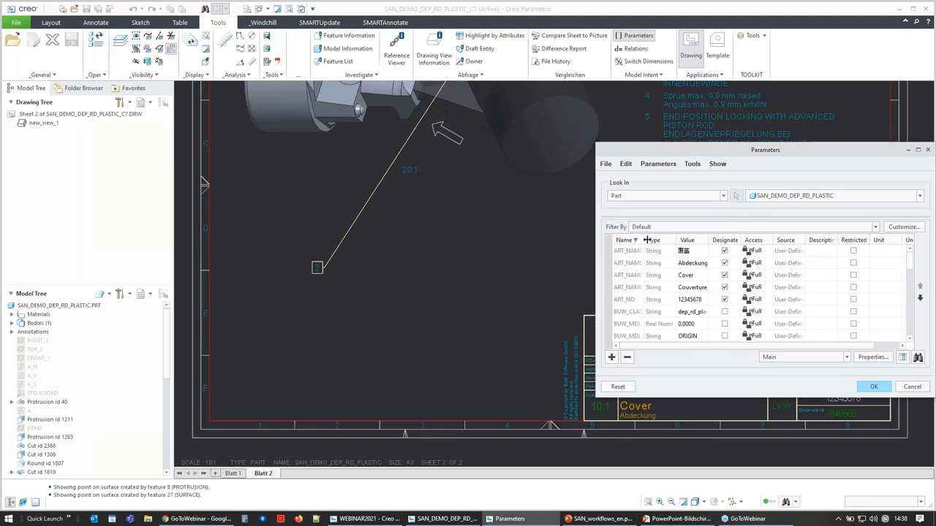
{"action": "left_click_drag", "start_coordinate": [643, 242], "coordinate": [681, 242]}
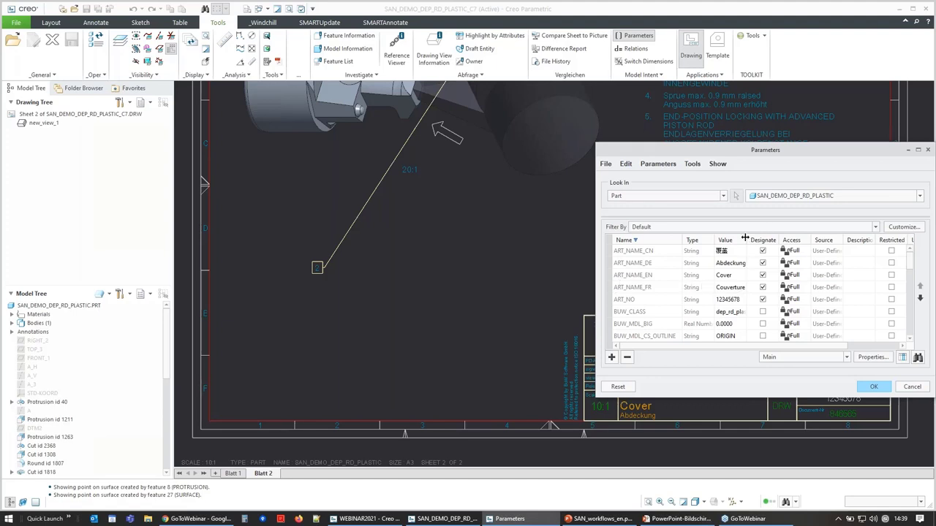
{"action": "left_click_drag", "start_coordinate": [747, 240], "coordinate": [757, 240]}
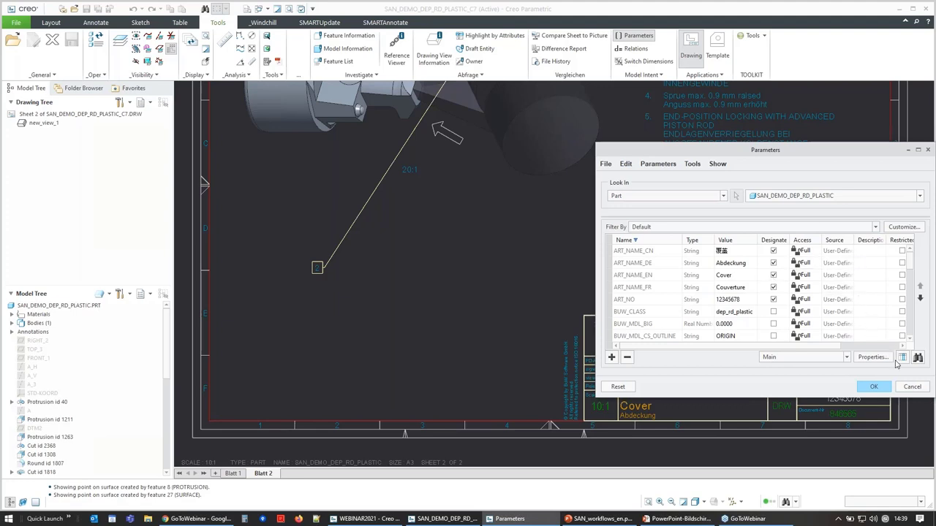
{"action": "left_click", "coordinate": [911, 387]}
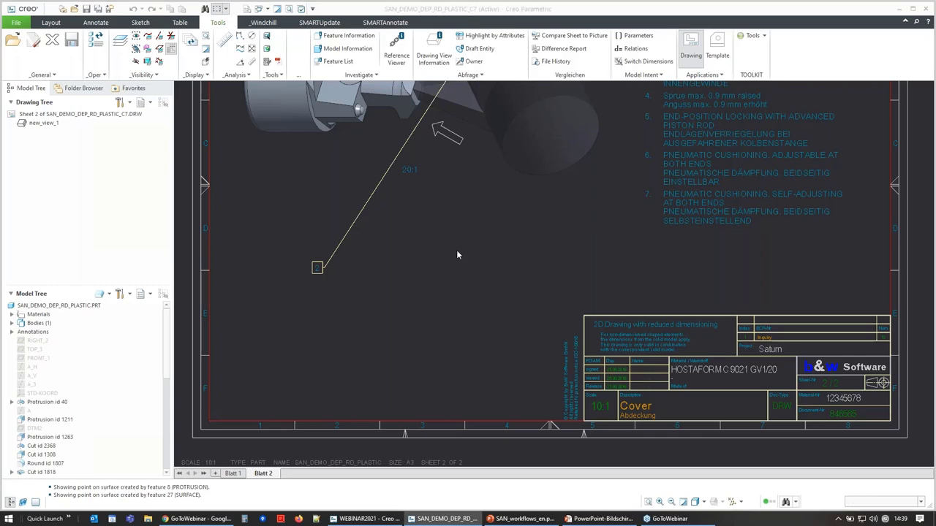
{"action": "key", "text": "alt+Tab"}
{"action": "key", "text": "alt+Tab"}
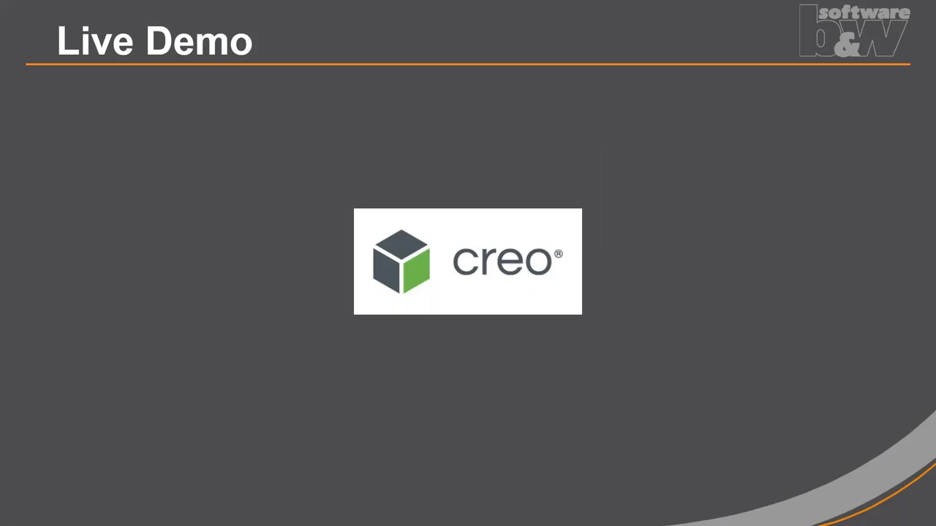
{"action": "key", "text": "Right"}
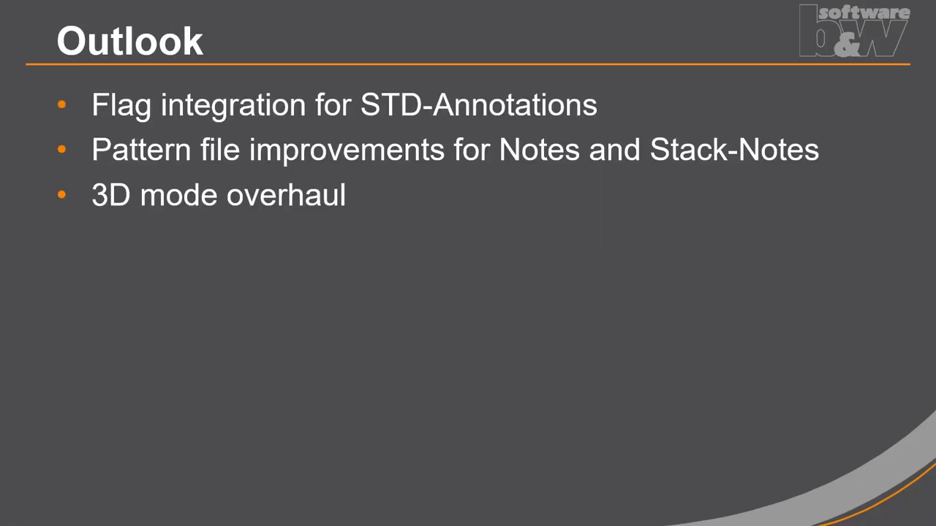